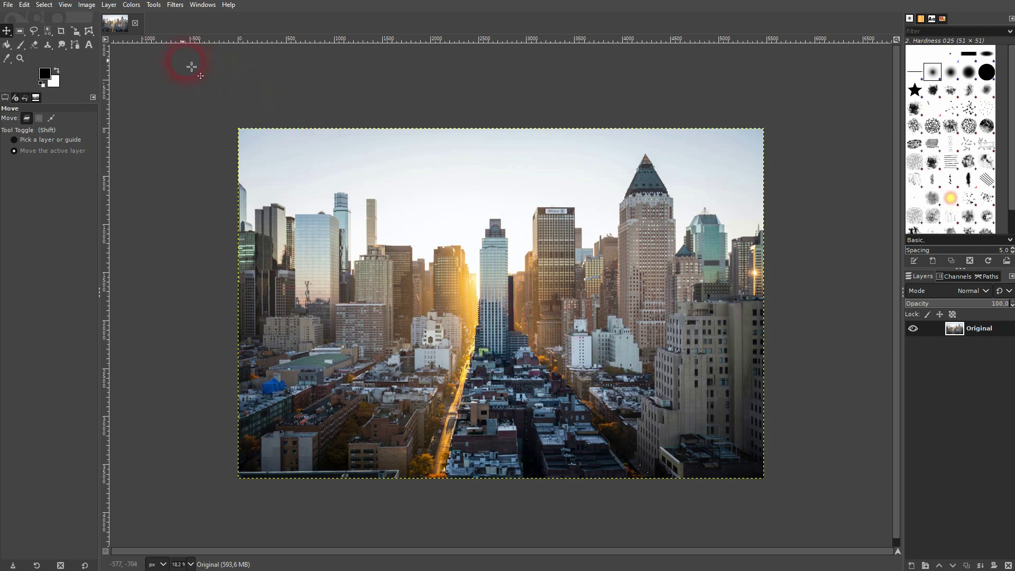
# - Add the text "GIMP" in Arial Heavy over the cityscape and set its size to 1800 px
pyautogui.click(89, 45)
pyautogui.click(455, 294)
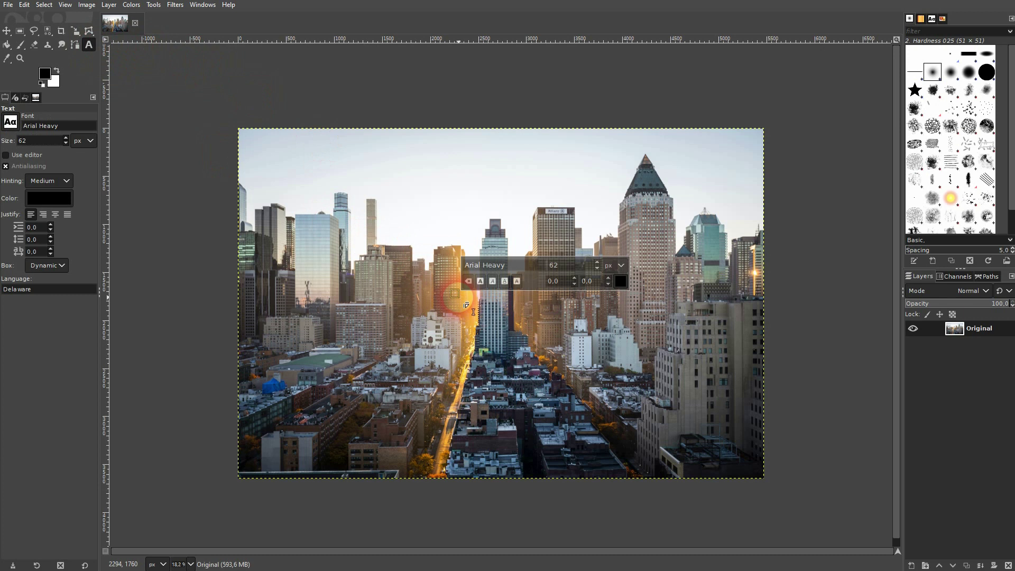
pyautogui.write('GIMP')
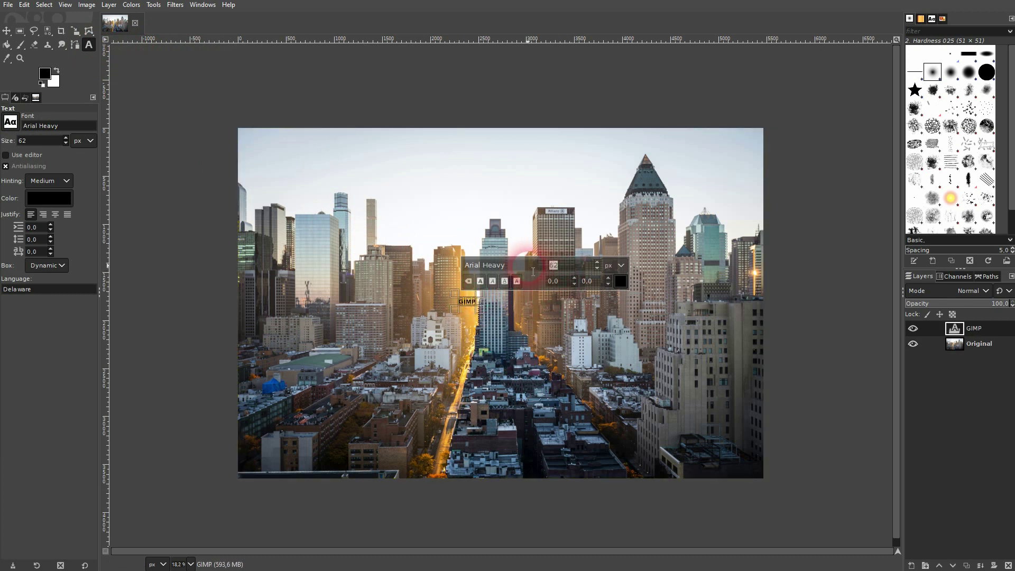
pyautogui.press('Return')
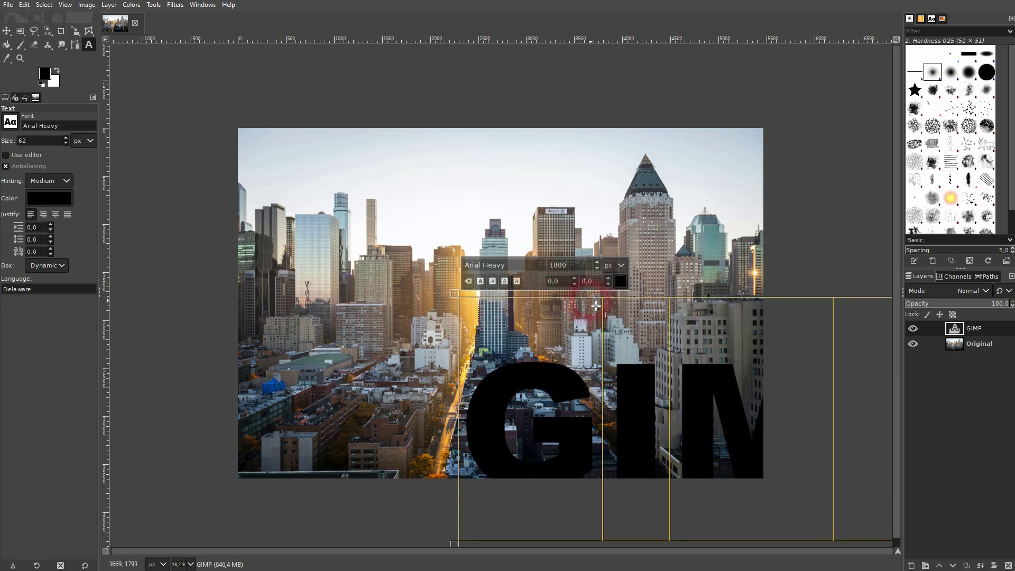
# - Change the color of the GIMP text to white (ffffff)
pyautogui.click(621, 281)
pyautogui.moveTo(573, 289); pyautogui.dragTo(471, 196)
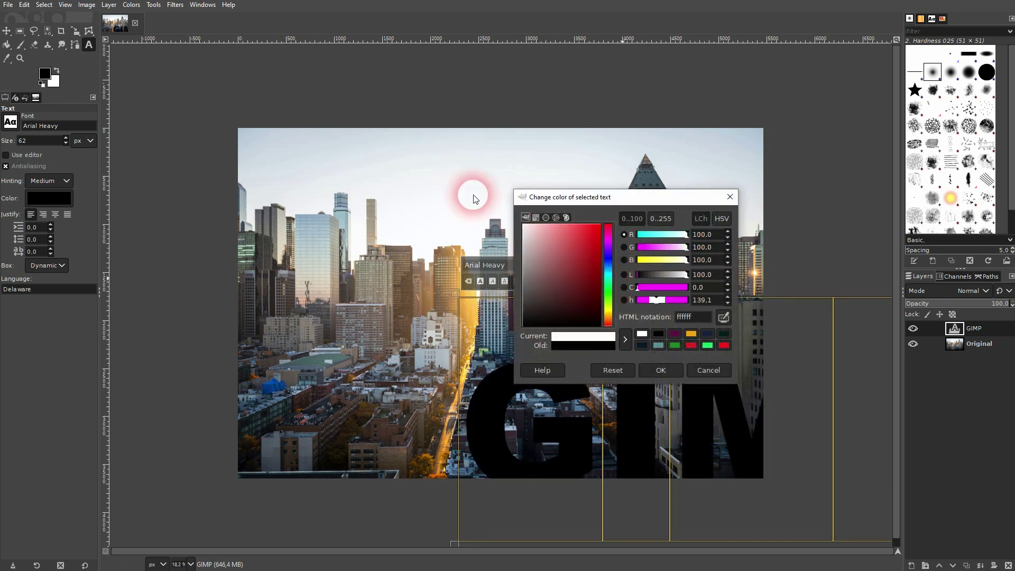
pyautogui.click(661, 370)
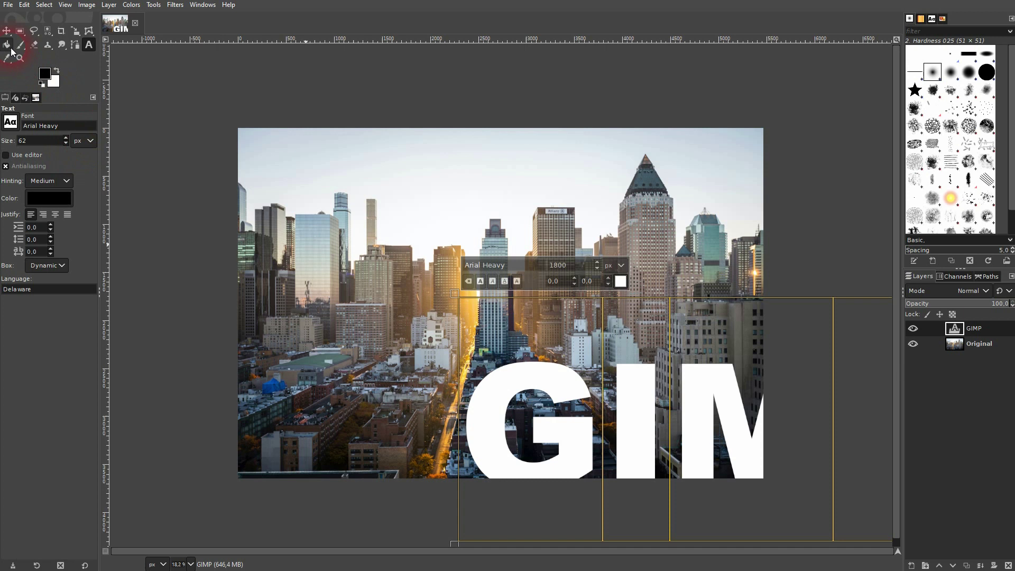
# - Move the GIMP text fully over the photo and center it horizontally and vertically relative to the image
pyautogui.click(6, 31)
pyautogui.moveTo(641, 381); pyautogui.dragTo(551, 406)
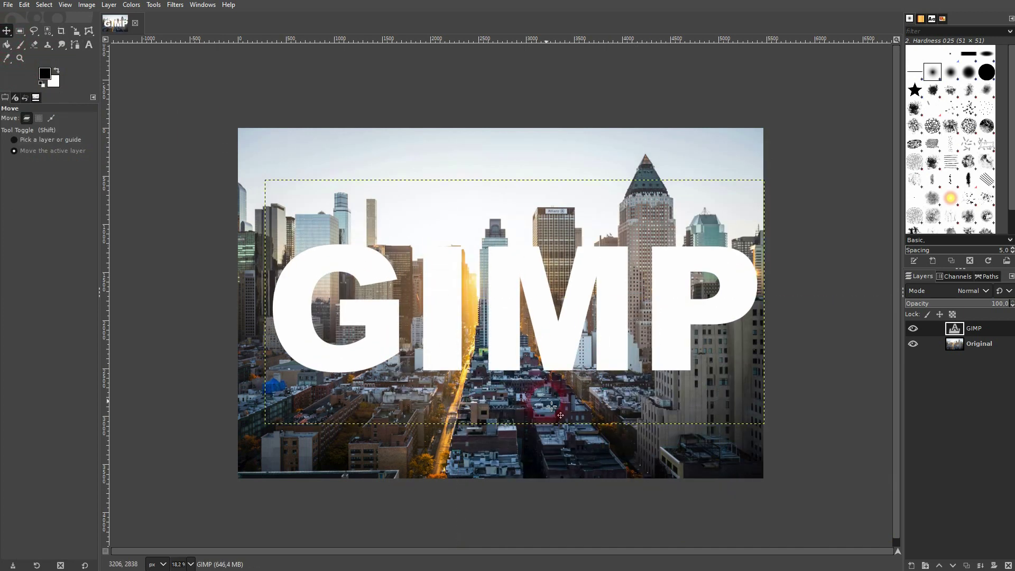
pyautogui.click(125, 64)
pyautogui.rightClick(6, 33)
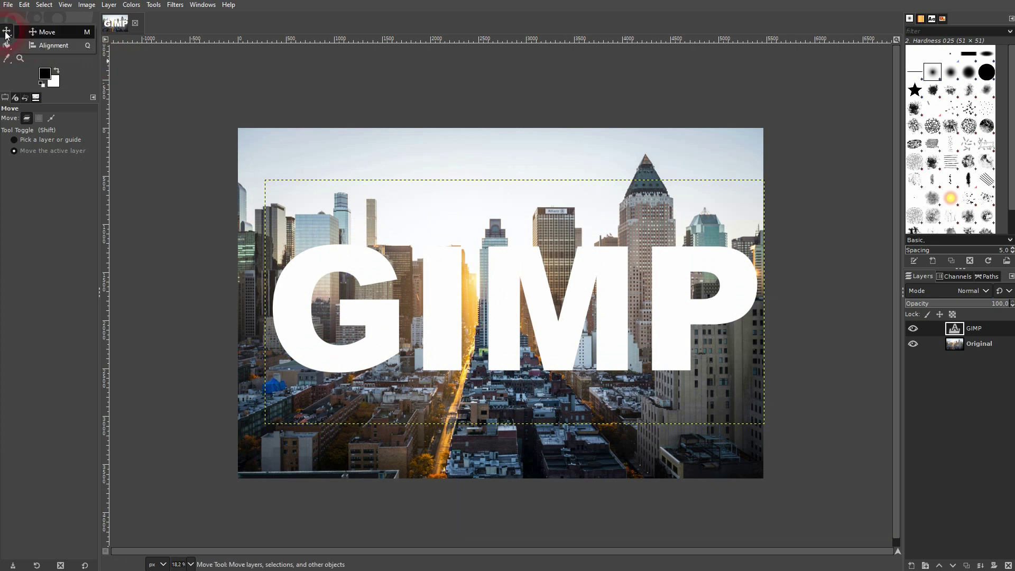
pyautogui.click(50, 43)
pyautogui.click(305, 304)
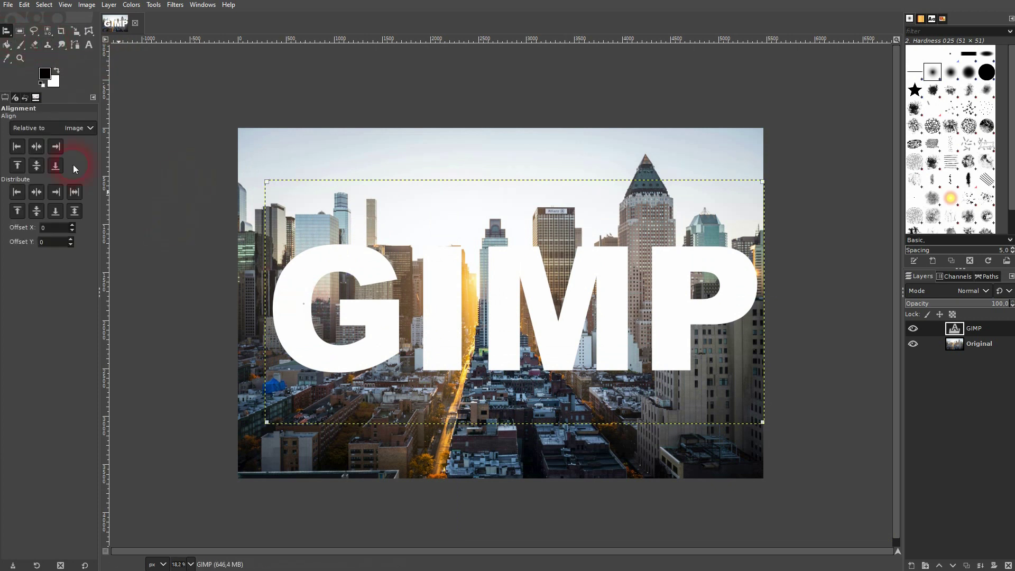
pyautogui.click(36, 147)
pyautogui.click(36, 166)
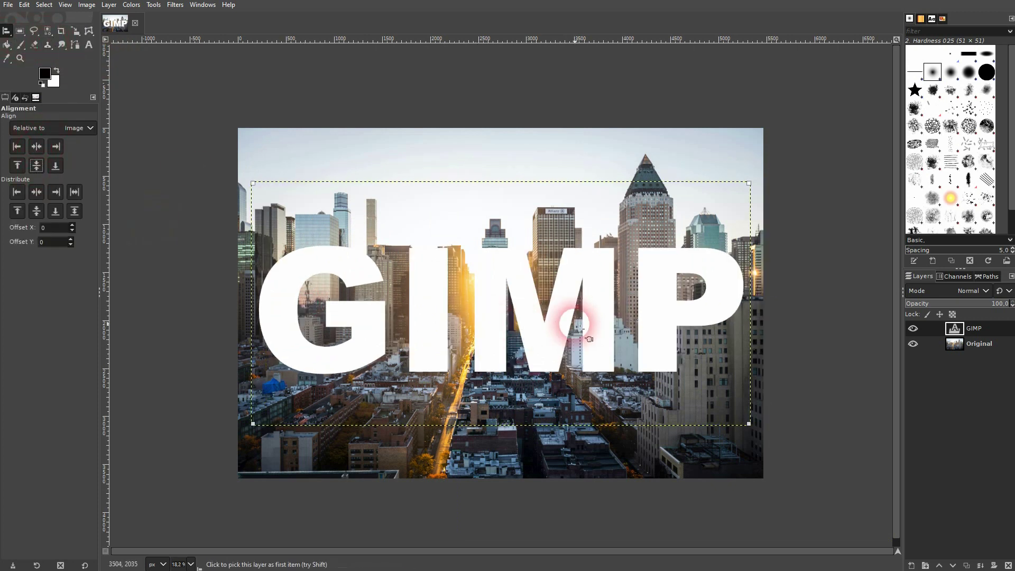
# - Shift the centered GIMP text slightly downward with the Move tool
pyautogui.click(6, 31)
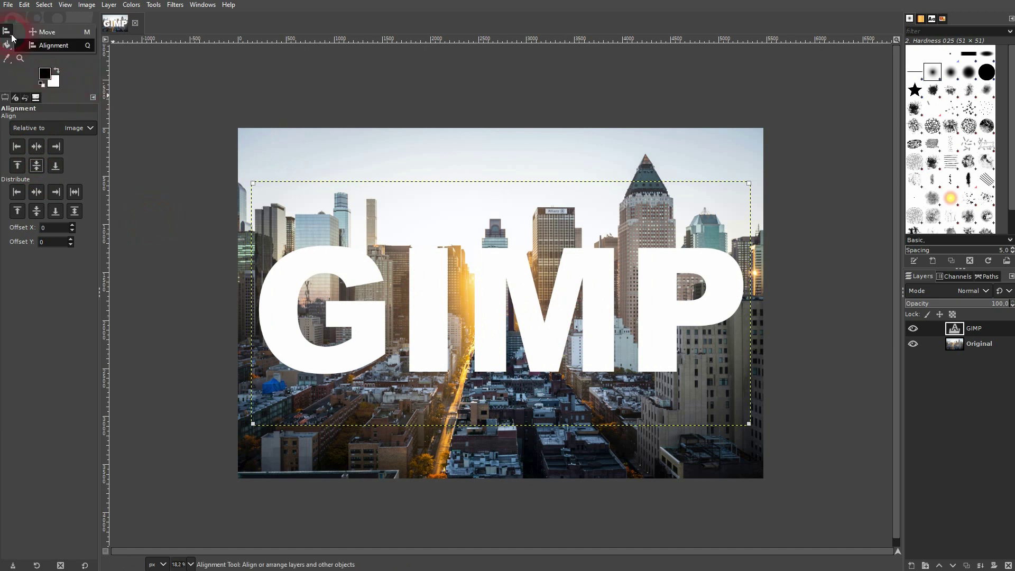
pyautogui.click(42, 33)
pyautogui.click(569, 331)
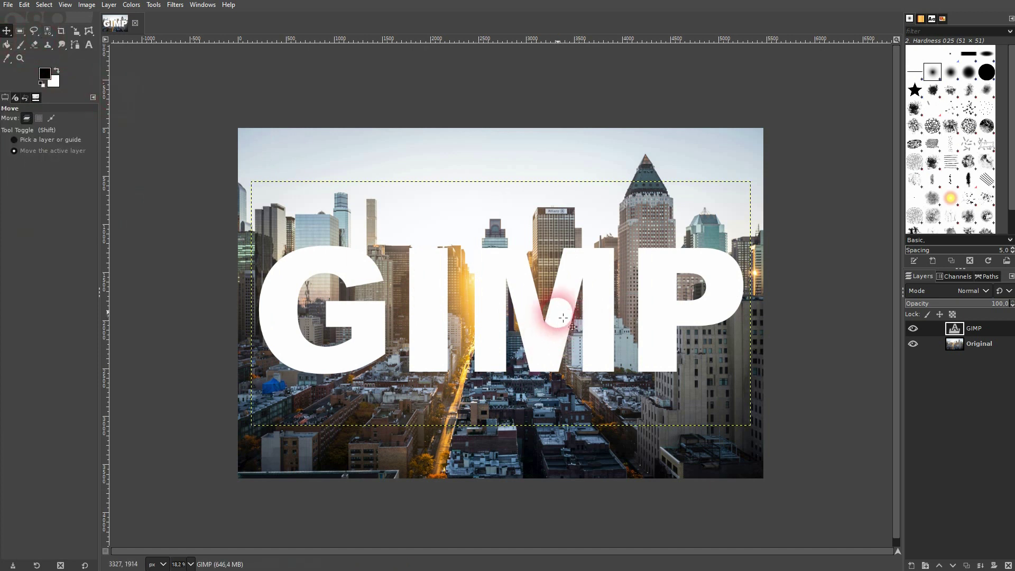
pyautogui.keyDown('ctrl'); pyautogui.click(491, 333); pyautogui.keyUp('ctrl')
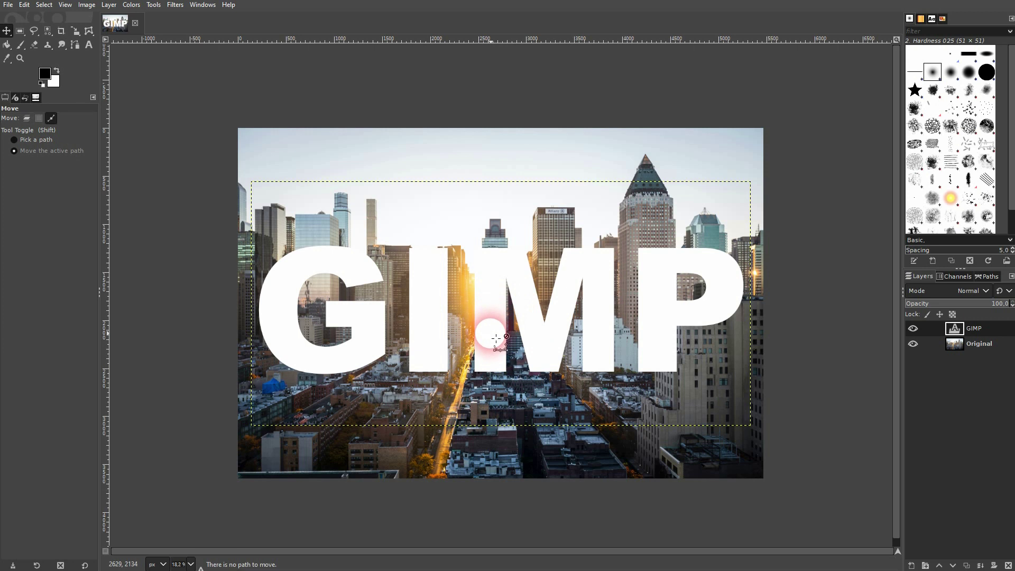
pyautogui.moveTo(482, 317); pyautogui.dragTo(491, 345)
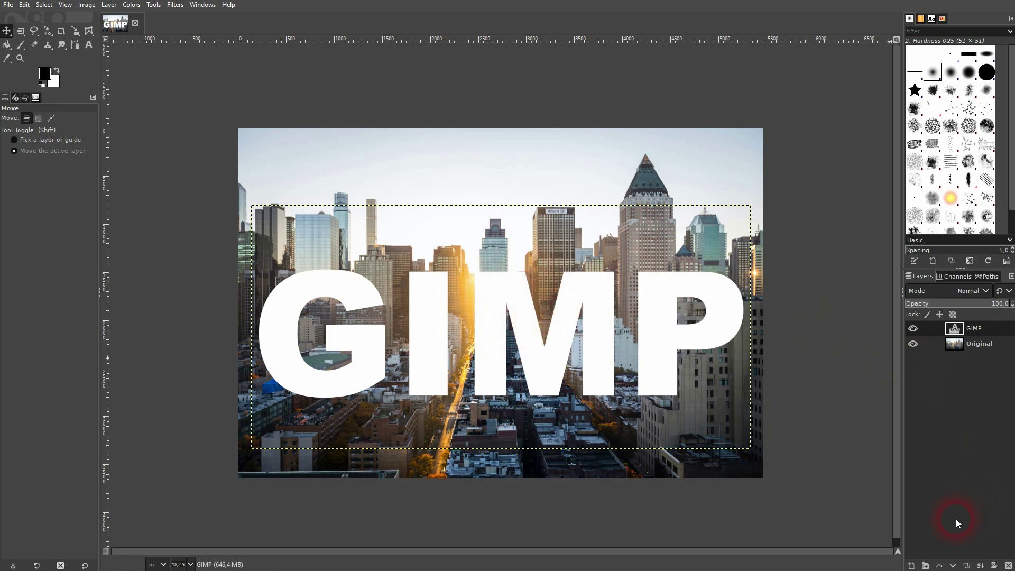
# - Turn the GIMP text's alpha into a selection and add a new transparent layer named "Stroke"
pyautogui.rightClick(968, 333)
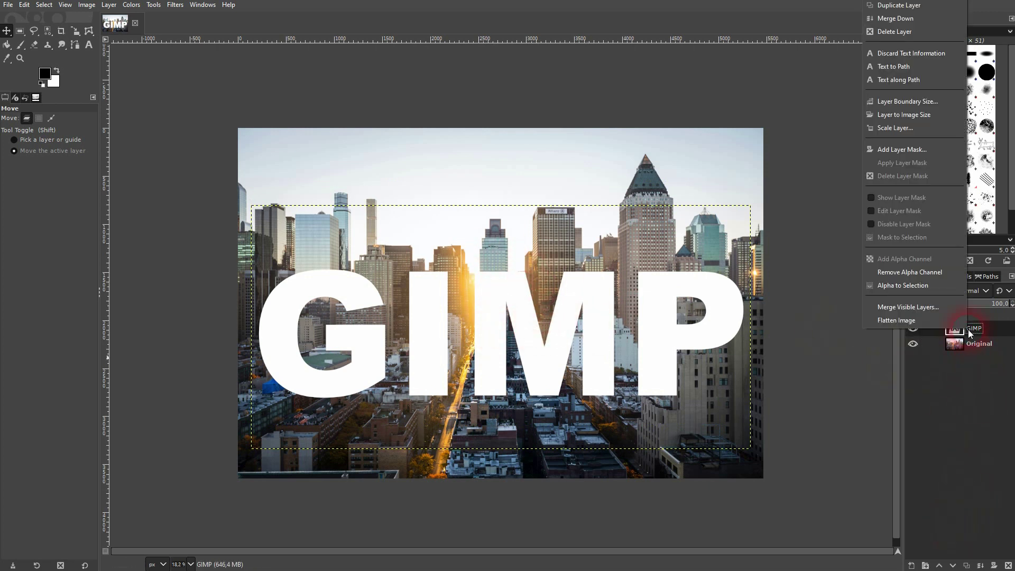
pyautogui.click(916, 286)
pyautogui.click(910, 566)
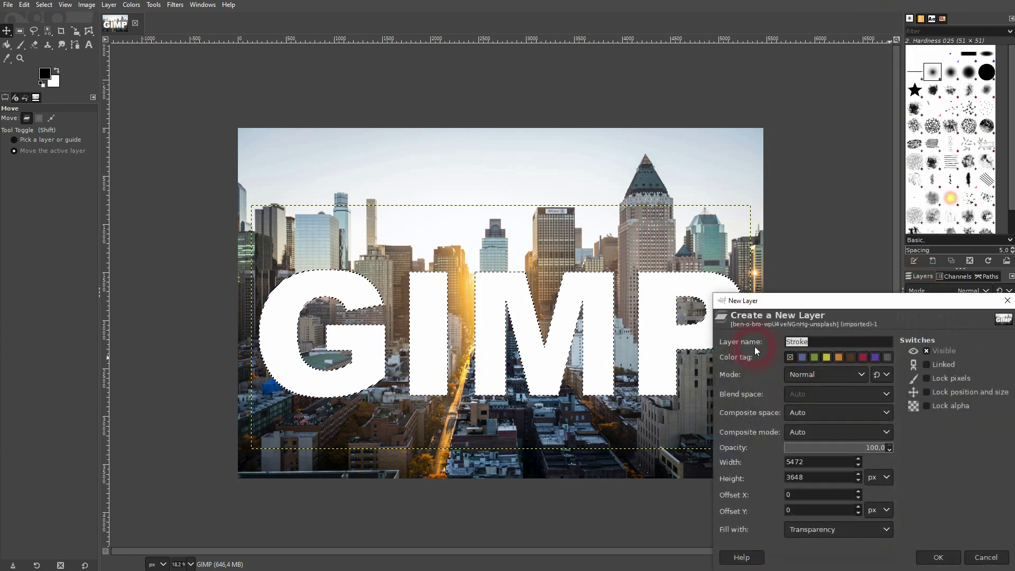
pyautogui.click(841, 532)
pyautogui.click(830, 501)
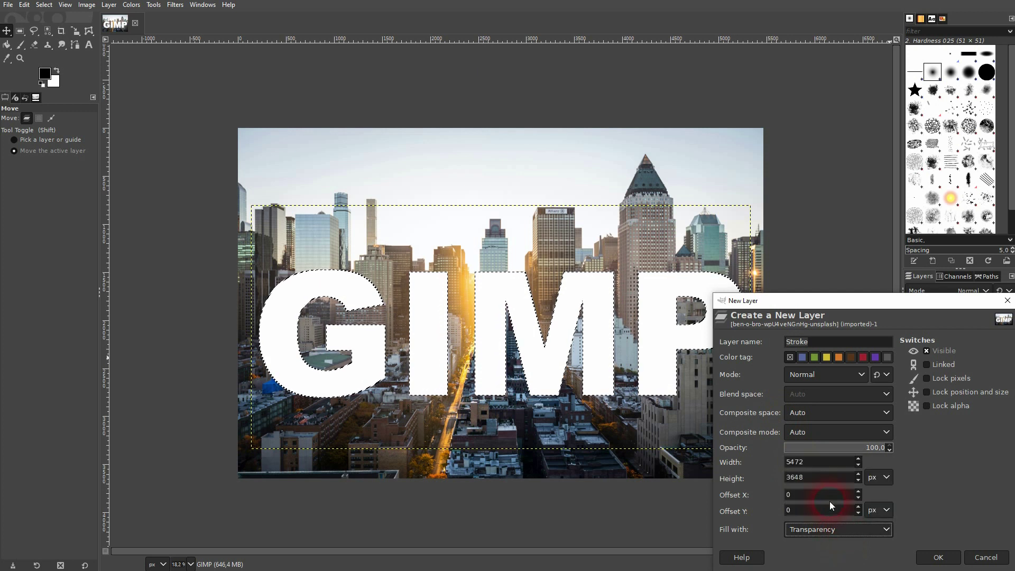
pyautogui.click(938, 557)
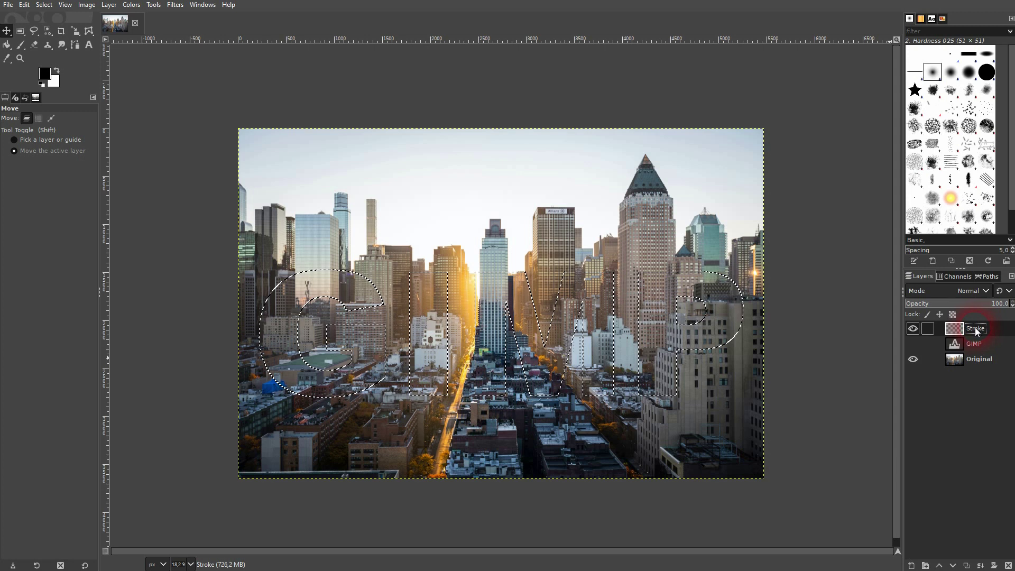
# - Set the foreground color to white and stroke the text selection with a 50 px antialiased solid-color line on the Stroke layer
pyautogui.click(25, 5)
pyautogui.click(100, 277)
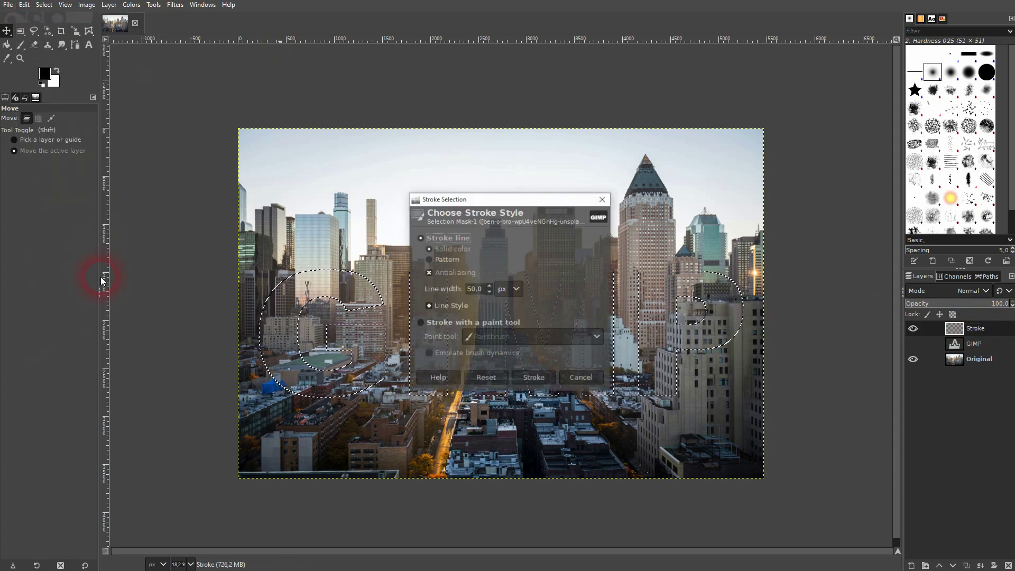
pyautogui.moveTo(516, 199); pyautogui.dragTo(154, 158)
pyautogui.click(81, 197)
pyautogui.click(88, 264)
pyautogui.click(84, 196)
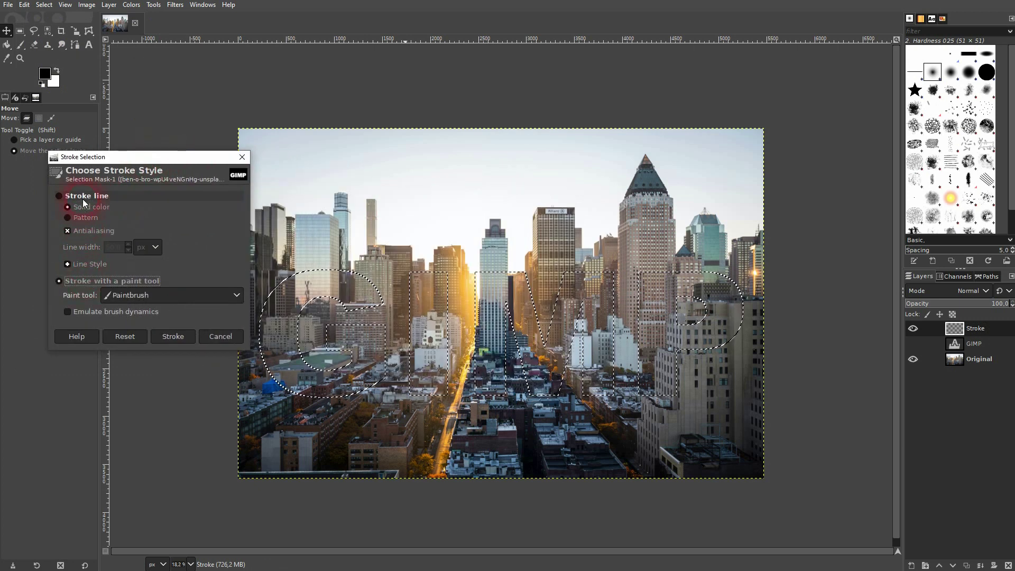
pyautogui.click(57, 72)
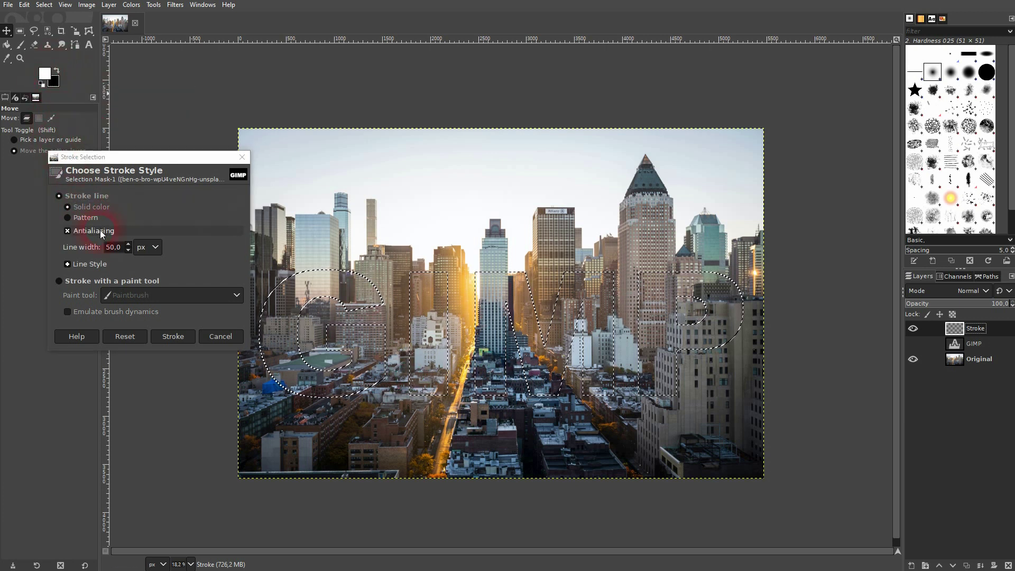
pyautogui.click(107, 253)
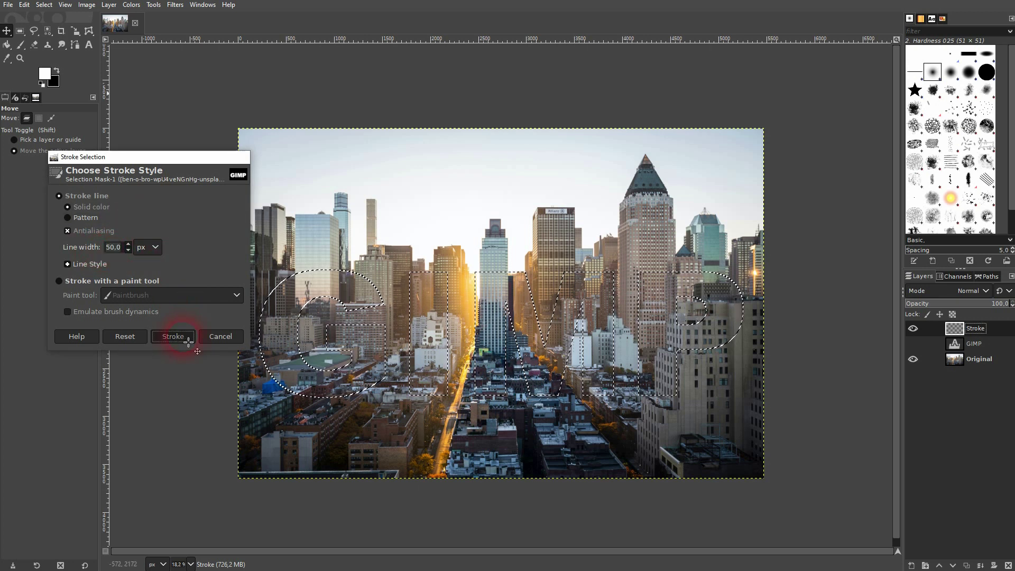
pyautogui.click(173, 337)
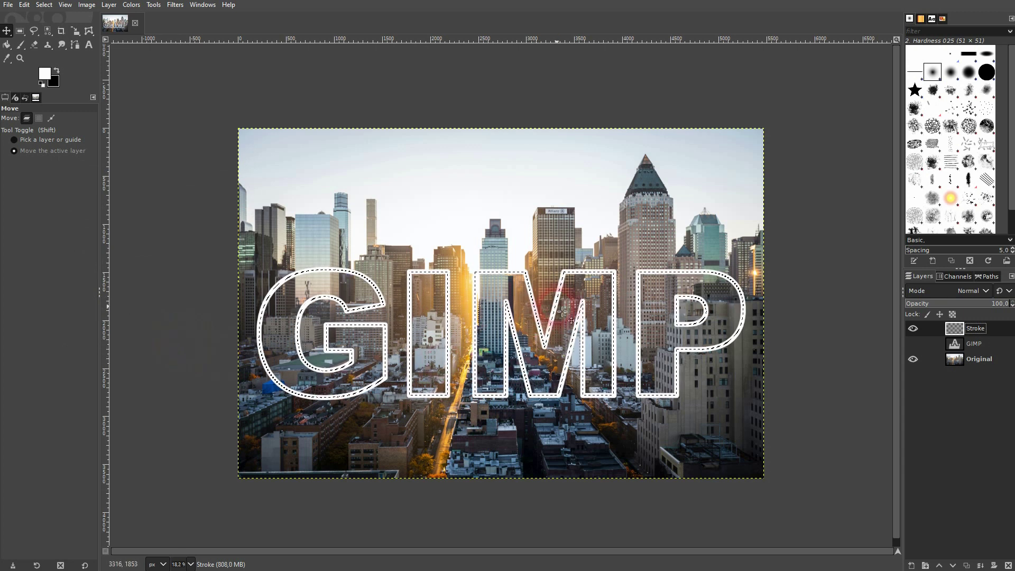
# - Clear the selection and make the GIMP text layer visible again
pyautogui.click(44, 5)
pyautogui.click(52, 20)
pyautogui.click(946, 350)
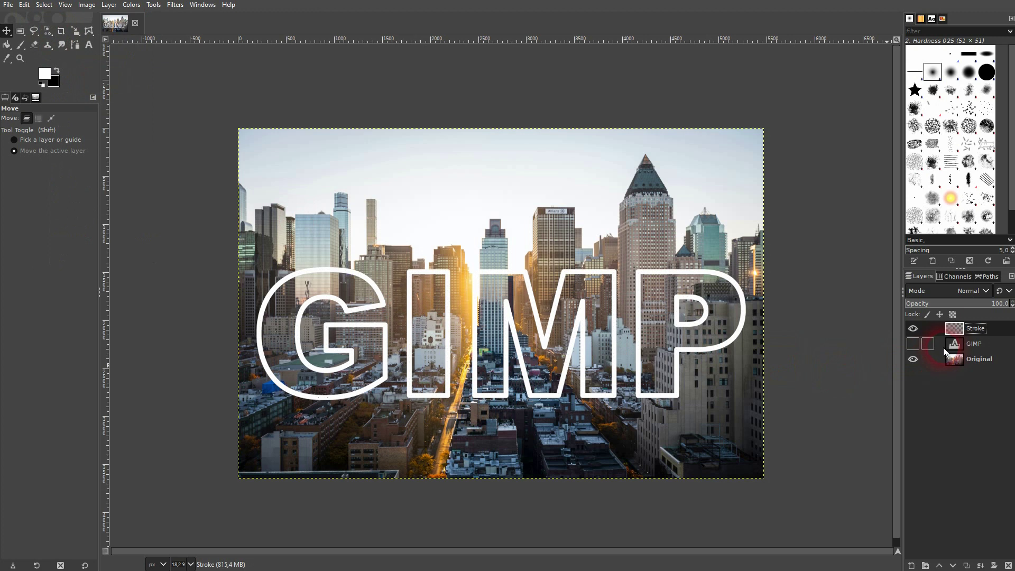
pyautogui.click(913, 344)
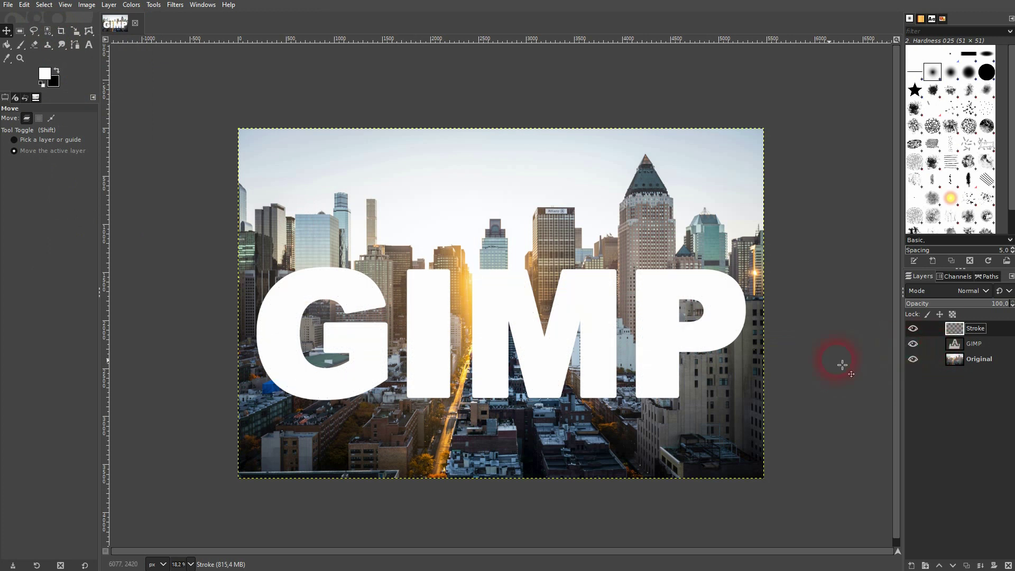
# - Add a white (full opacity) layer mask to the GIMP text layer
pyautogui.click(981, 344)
pyautogui.rightClick(981, 344)
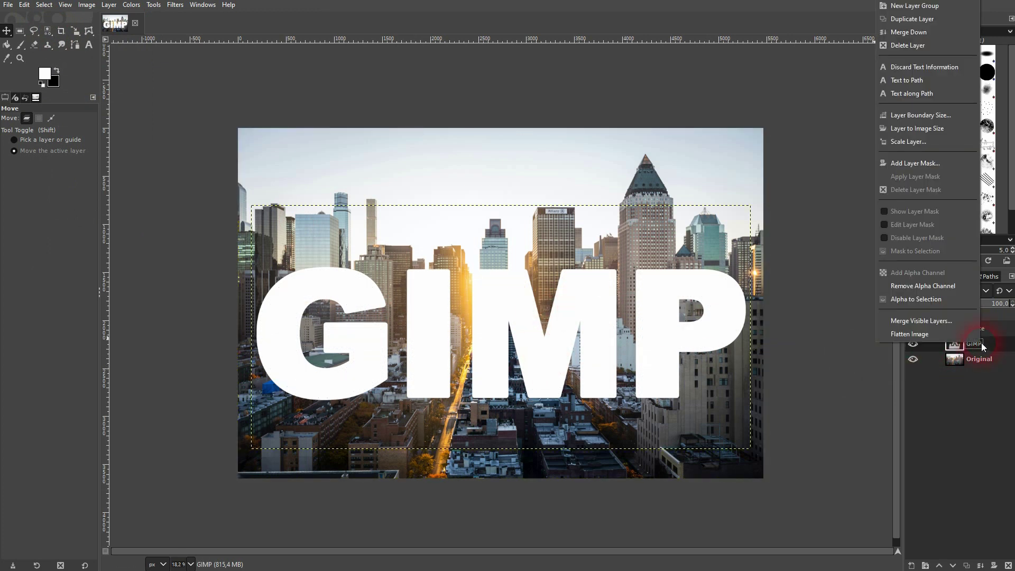
pyautogui.click(921, 164)
pyautogui.moveTo(930, 78); pyautogui.dragTo(379, 140)
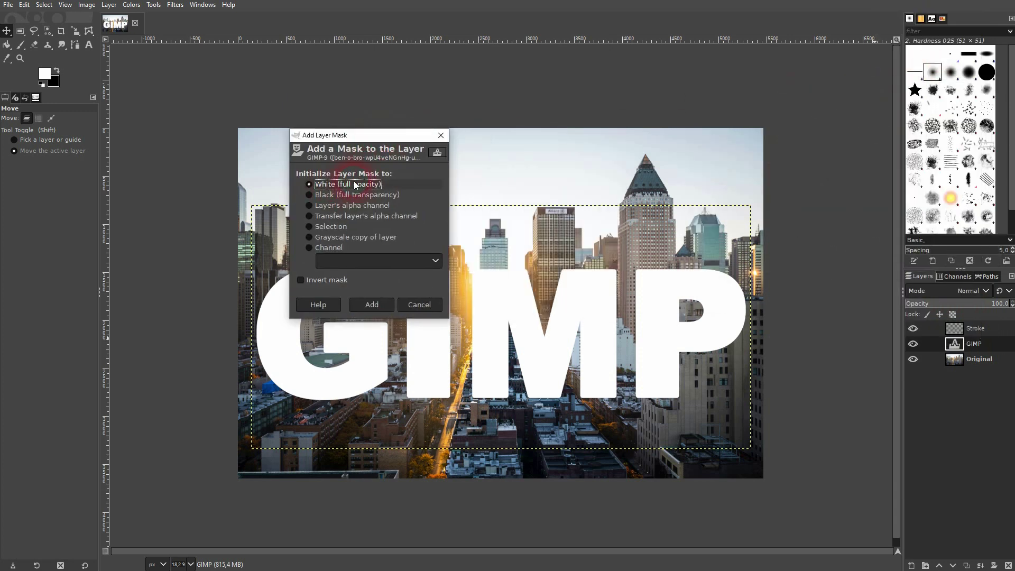
pyautogui.click(372, 304)
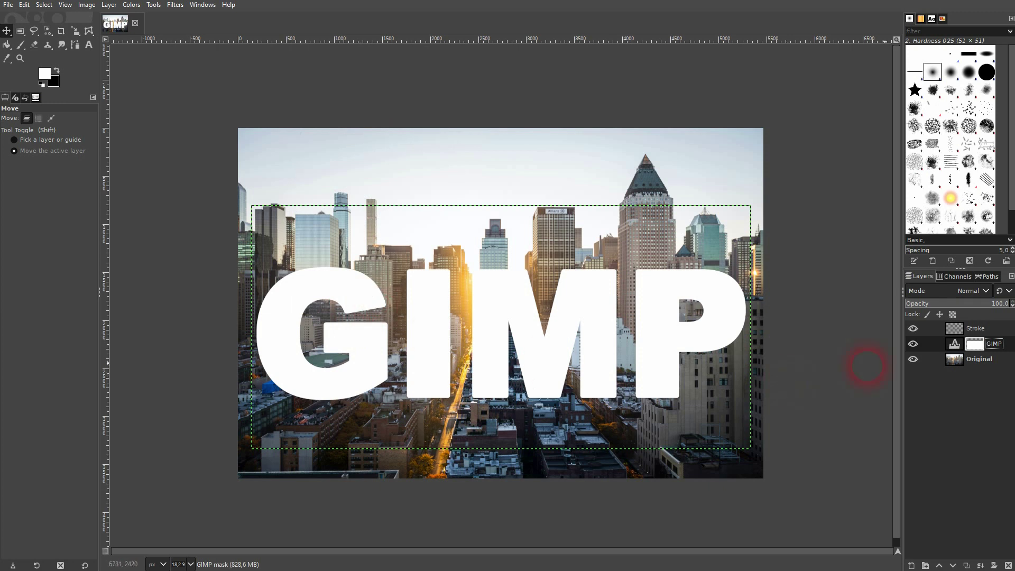
# - Paint diagonal black strokes on the GIMP layer's mask across the M and P, using the 472 px Hardness 025 Paintbrush
pyautogui.click(954, 344)
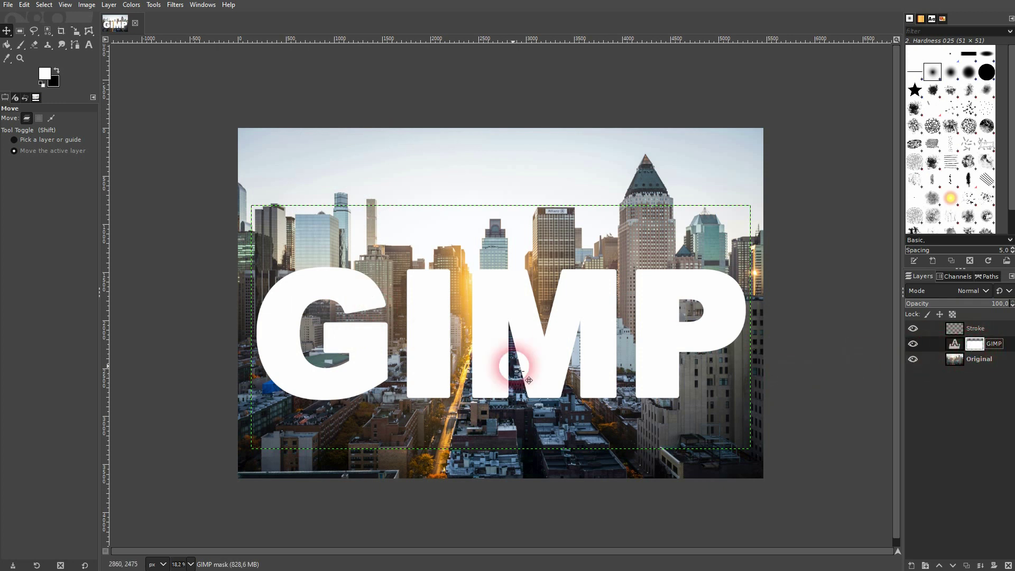
pyautogui.click(21, 46)
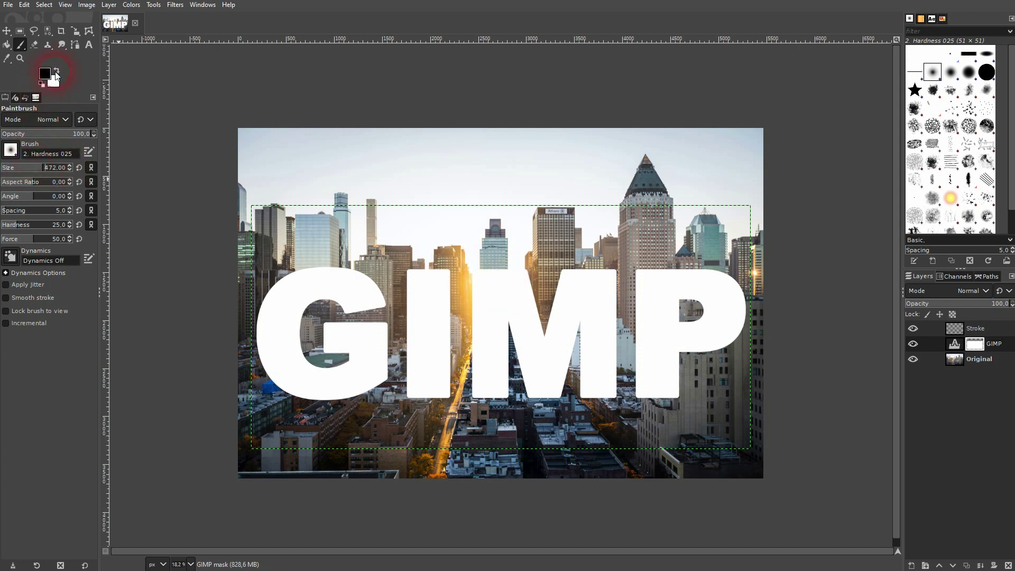
pyautogui.click(965, 333)
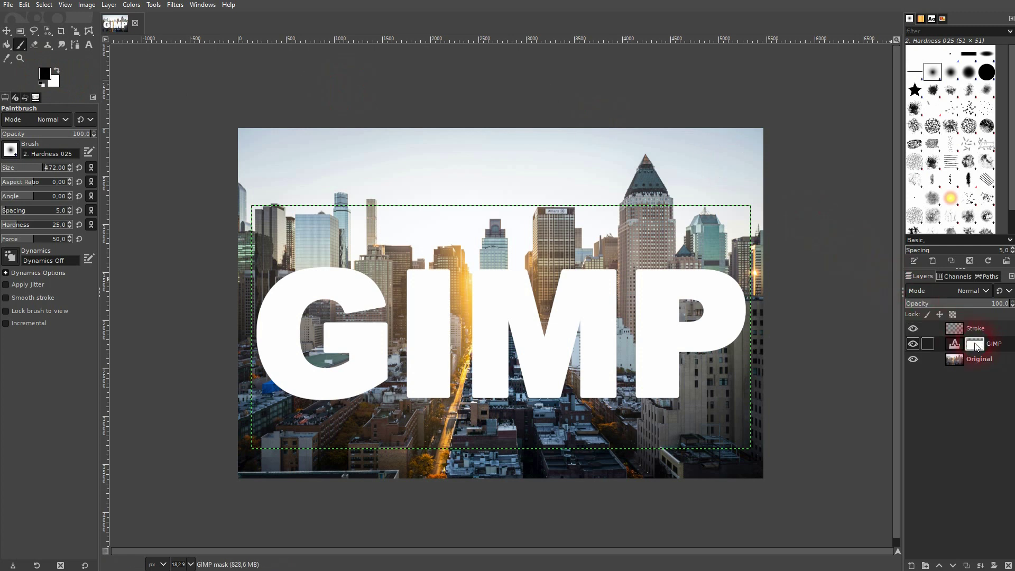
pyautogui.scroll(2, 497, 389)
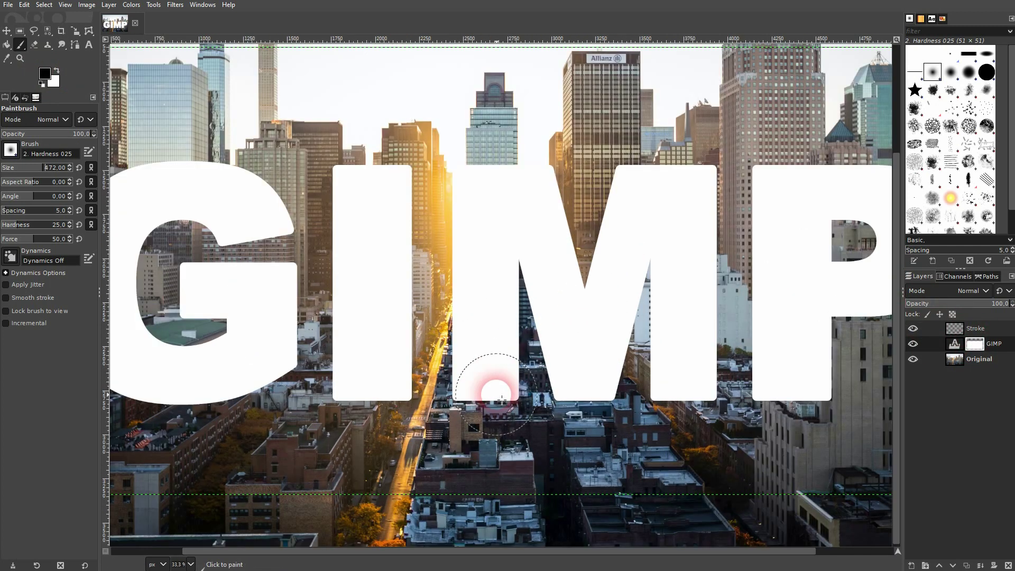
pyautogui.moveTo(575, 133)
pyautogui.mouseDown()
pyautogui.moveTo(391, 448)
pyautogui.moveTo(619, 211)
pyautogui.moveTo(518, 412)
pyautogui.moveTo(830, 169)
pyautogui.mouseUp()
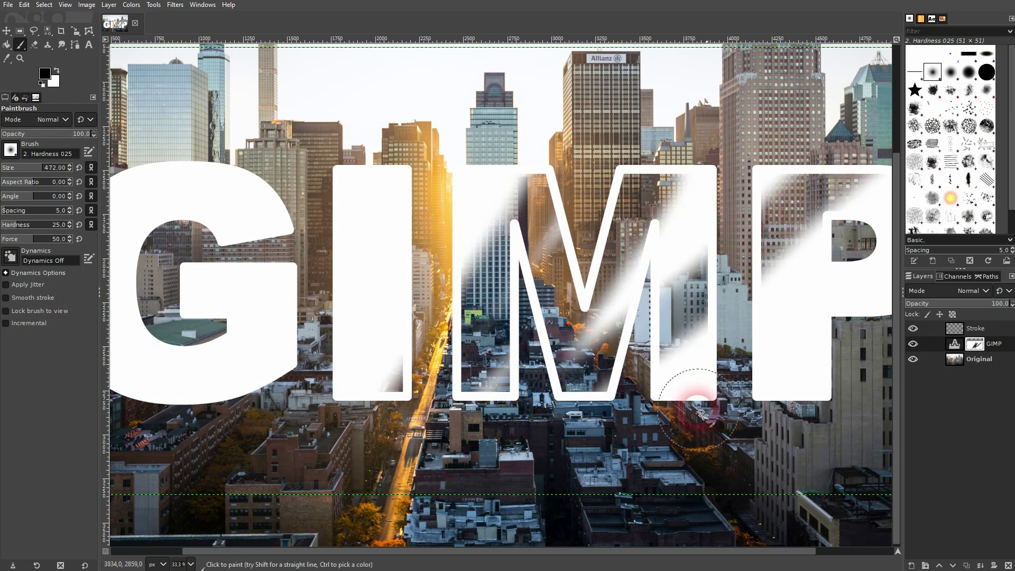
# - Paint more diagonal black strokes on the text mask across the G, the I and the rest of the P
pyautogui.scroll(-1, 673, 365)
pyautogui.moveTo(477, 230)
pyautogui.mouseDown()
pyautogui.moveTo(223, 383)
pyautogui.moveTo(317, 220)
pyautogui.mouseUp()
pyautogui.moveTo(763, 213)
pyautogui.mouseDown()
pyautogui.moveTo(871, 296)
pyautogui.moveTo(834, 311)
pyautogui.moveTo(751, 378)
pyautogui.mouseUp()
pyautogui.scroll(-1, 649, 445)
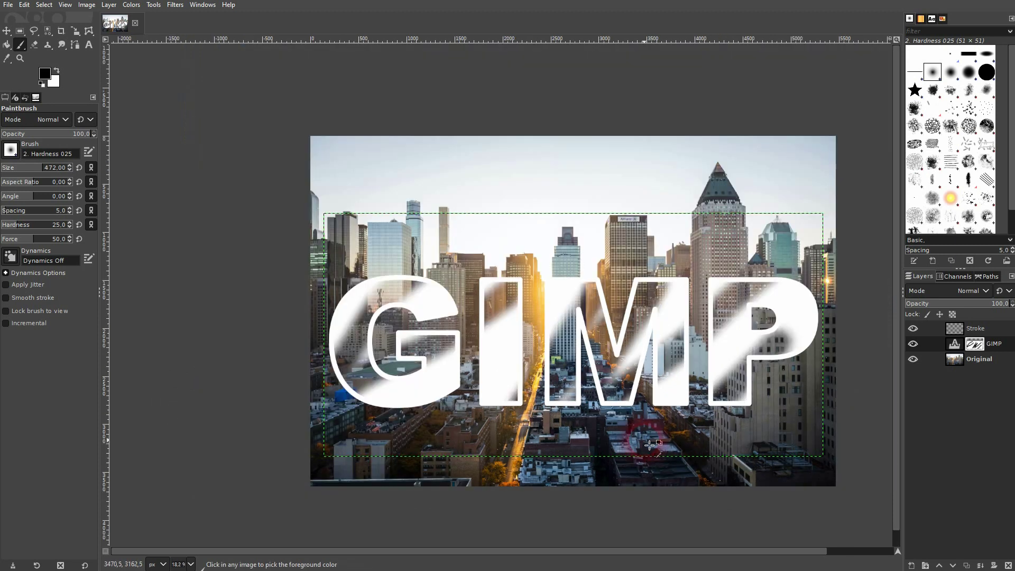
pyautogui.scroll(-1, 649, 445)
pyautogui.click(897, 514)
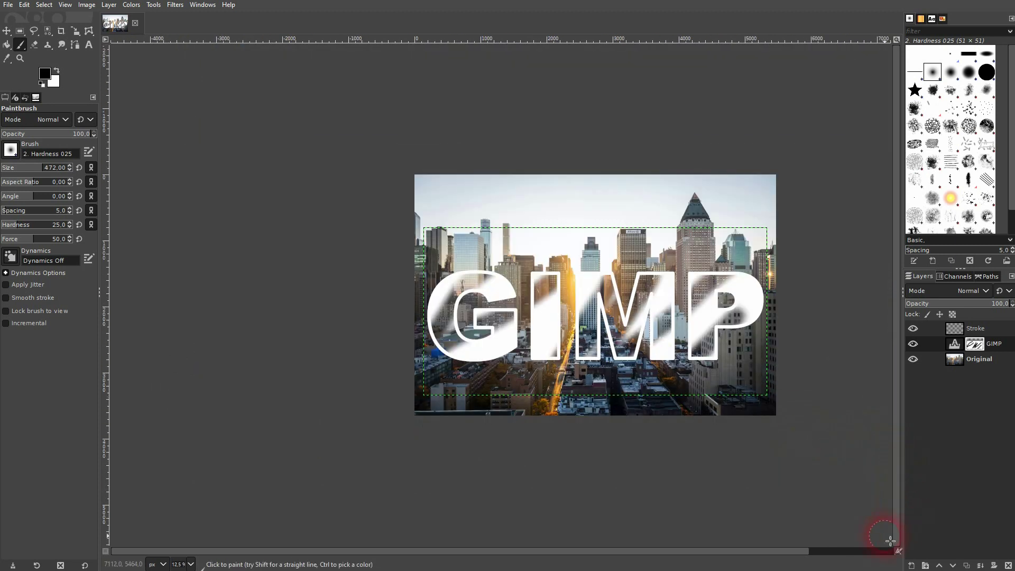
pyautogui.click(878, 551)
pyautogui.scroll(2, 603, 338)
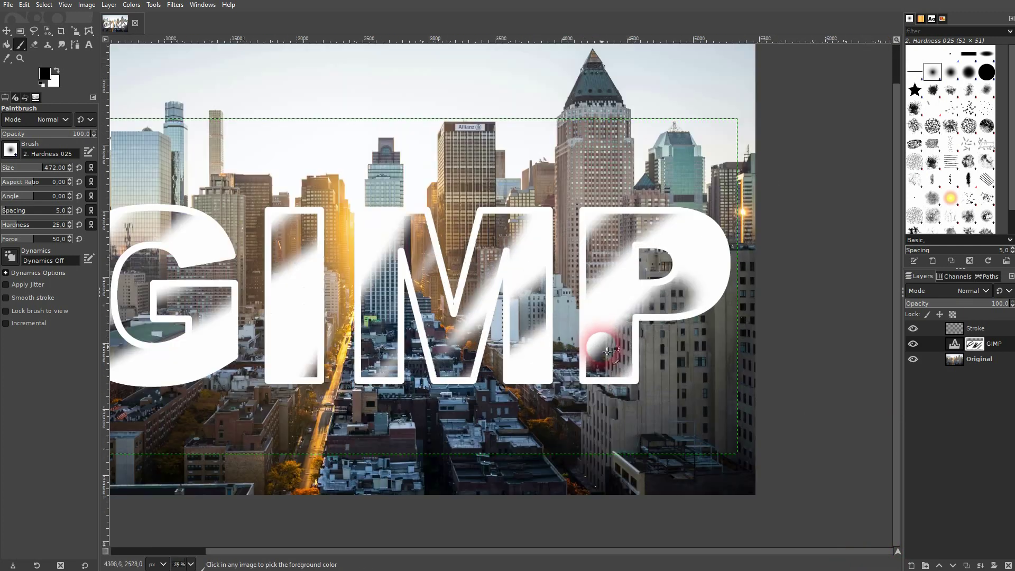
pyautogui.scroll(-1, 600, 345)
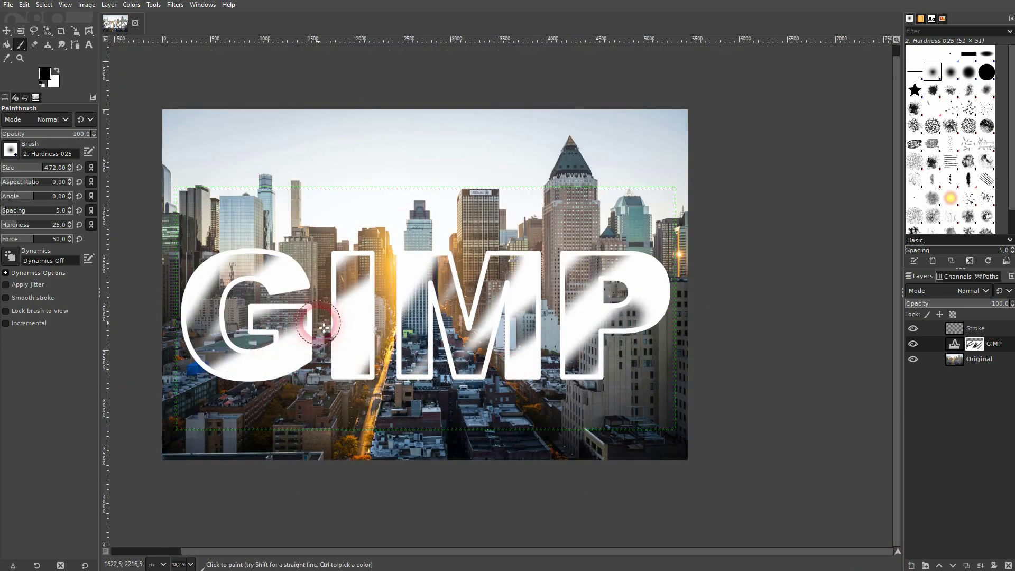
# - Undo all the diagonal black brush strokes on the GIMP text layer's mask
pyautogui.click(983, 362)
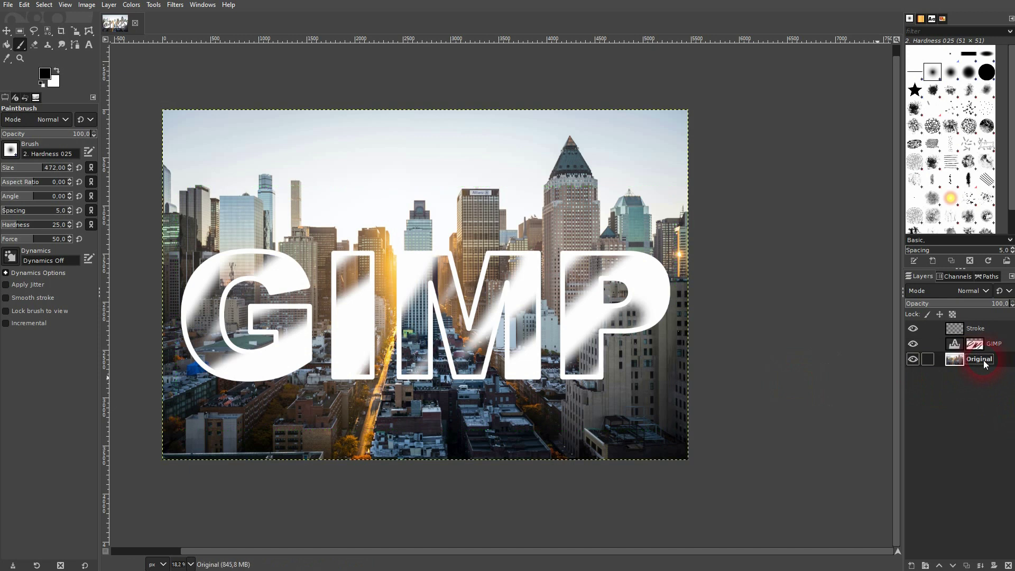
pyautogui.click(973, 346)
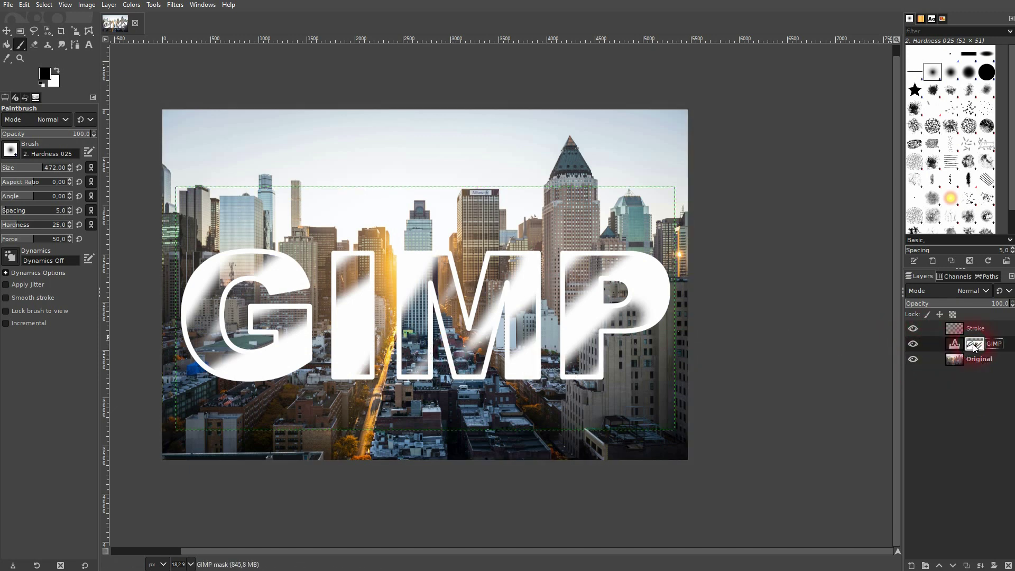
pyautogui.hotkey('ctrl', 'z')
pyautogui.hotkey('ctrl', 'z')
pyautogui.hotkey('ctrl', 'z')
pyautogui.hotkey('ctrl', 'z')
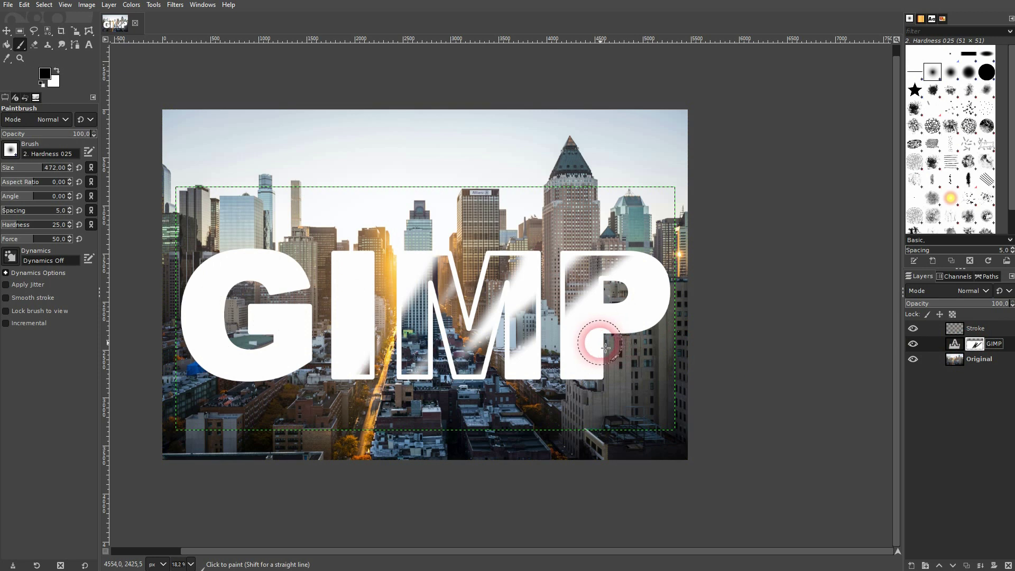
pyautogui.hotkey('ctrl', 'z')
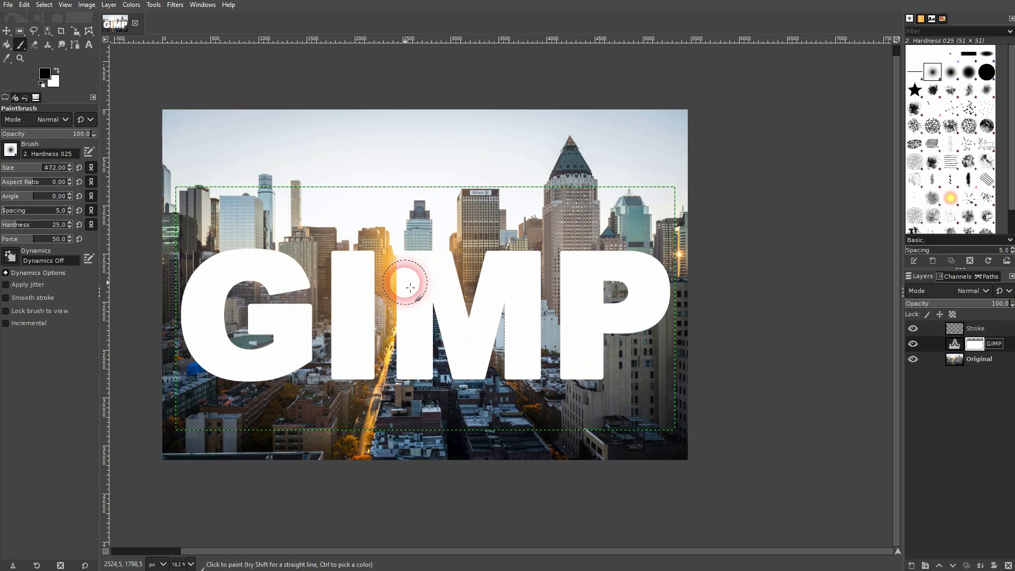
# - Draw a rectangular selection about 460 × 1046 px over the glass building behind the letter G
pyautogui.click(19, 31)
pyautogui.scroll(1, 364, 335)
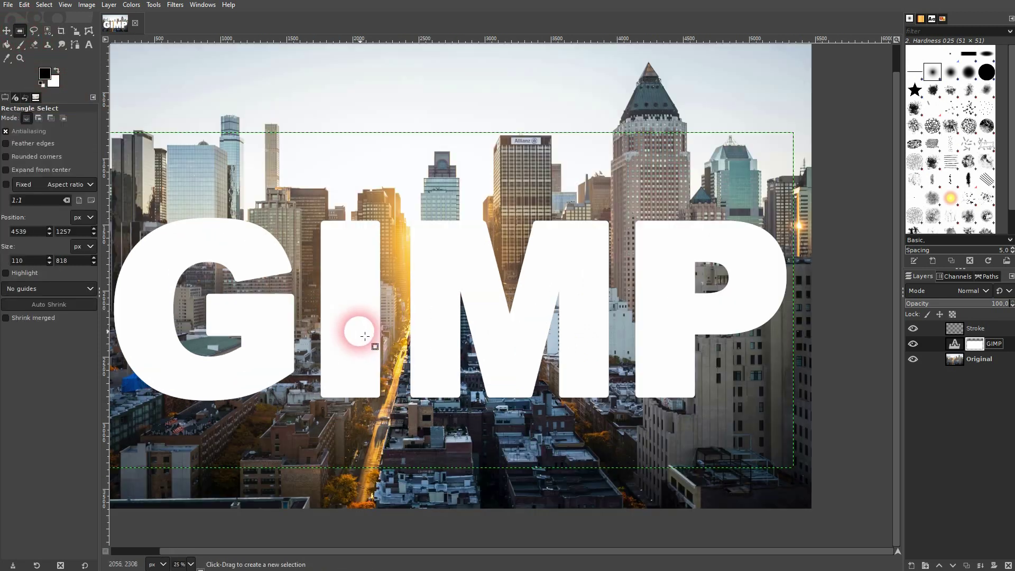
pyautogui.scroll(2, 168, 214)
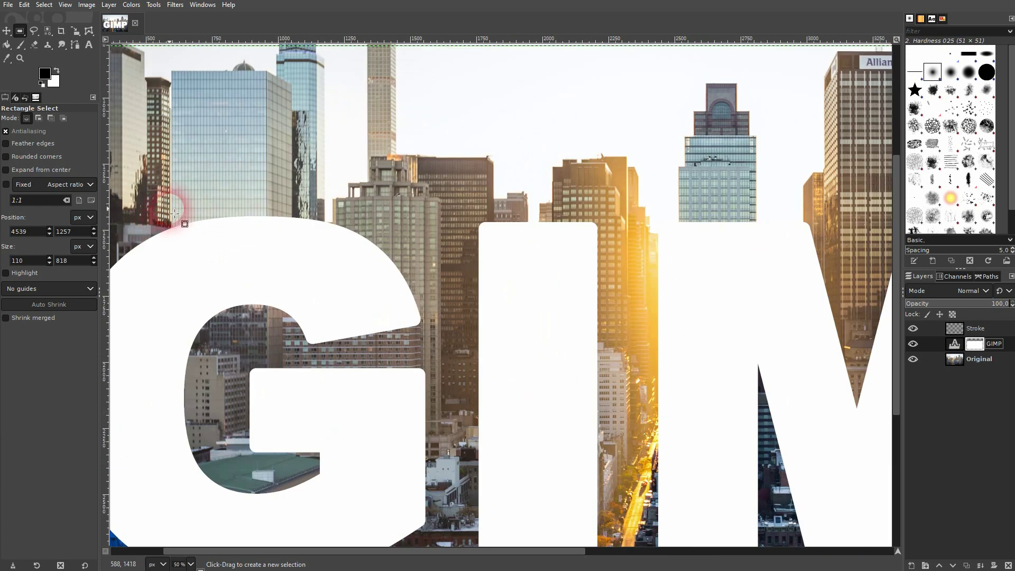
pyautogui.moveTo(176, 186); pyautogui.dragTo(297, 462)
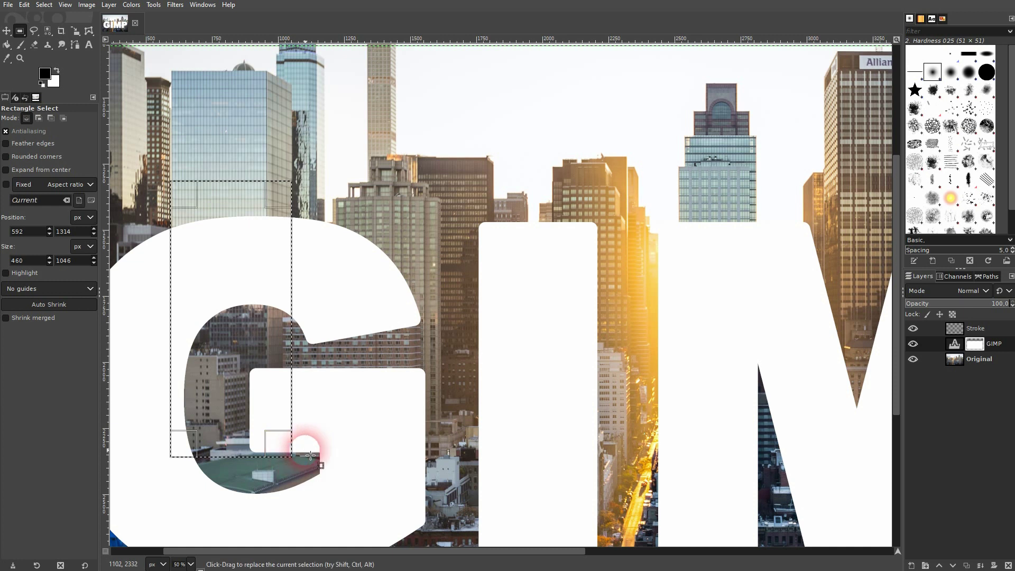
# - Paint black on the GIMP mask inside the selection over the G with the 472 px Paintbrush, and clear the selection
pyautogui.click(20, 44)
pyautogui.moveTo(245, 199)
pyautogui.mouseDown()
pyautogui.moveTo(278, 373)
pyautogui.moveTo(254, 209)
pyautogui.moveTo(206, 314)
pyautogui.moveTo(213, 376)
pyautogui.moveTo(219, 209)
pyautogui.moveTo(222, 359)
pyautogui.moveTo(262, 234)
pyautogui.moveTo(275, 311)
pyautogui.moveTo(265, 277)
pyautogui.moveTo(268, 446)
pyautogui.moveTo(236, 401)
pyautogui.moveTo(191, 409)
pyautogui.moveTo(193, 441)
pyautogui.moveTo(218, 144)
pyautogui.moveTo(245, 226)
pyautogui.moveTo(258, 343)
pyautogui.mouseUp()
pyautogui.scroll(-1, 364, 294)
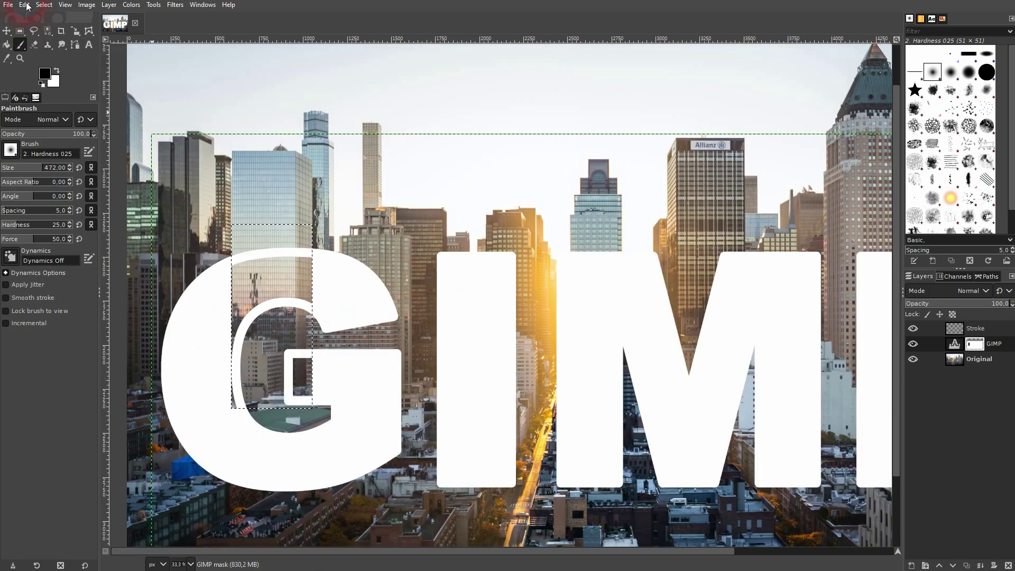
pyautogui.click(24, 4)
pyautogui.click(52, 20)
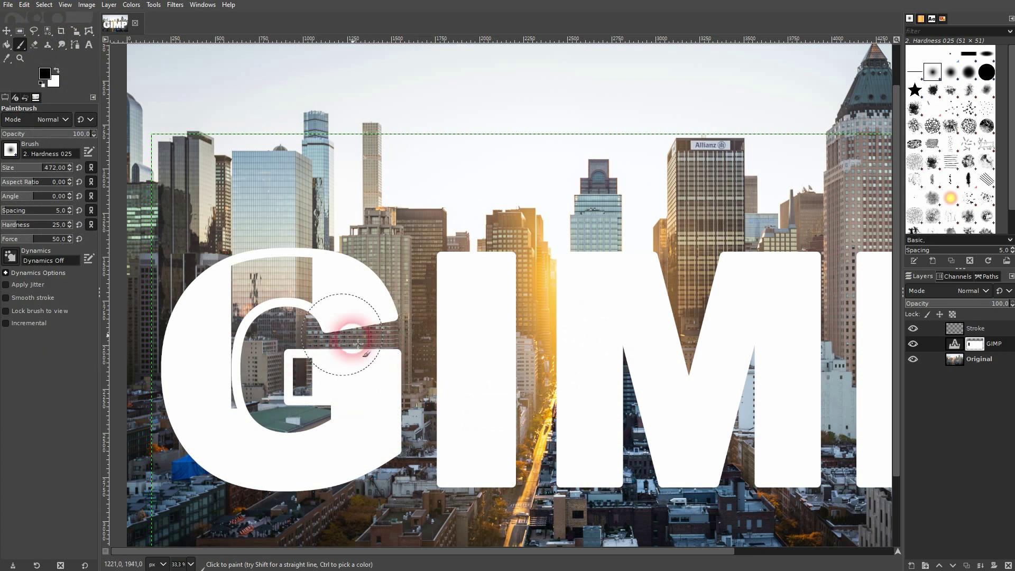
# - Draw a rectangular selection about 127 × 329 px in the G, ending exactly at the glass building's left edge
pyautogui.scroll(4, 256, 294)
pyautogui.scroll(1, 212, 264)
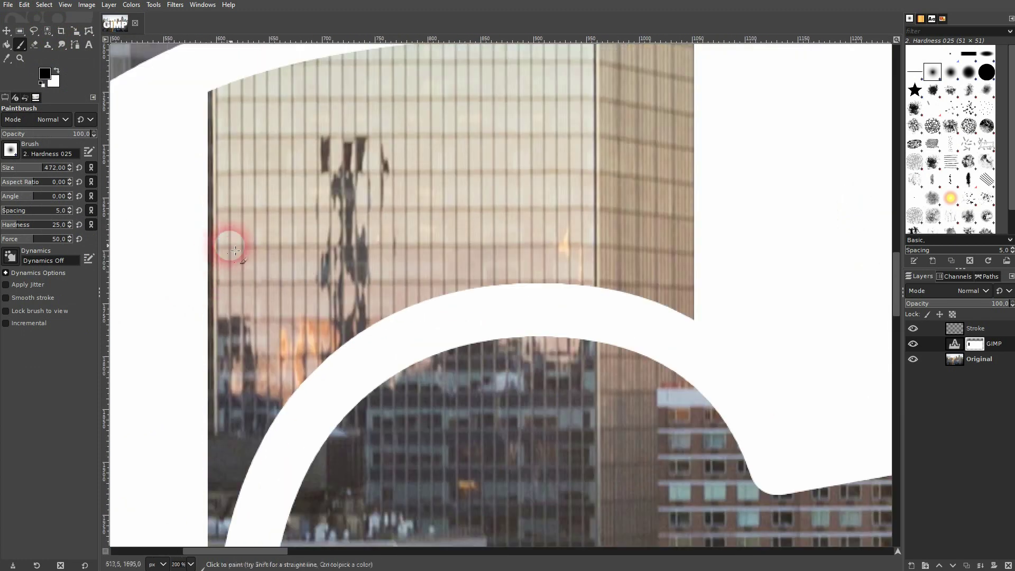
pyautogui.scroll(-2, 323, 312)
pyautogui.scroll(-2, 337, 325)
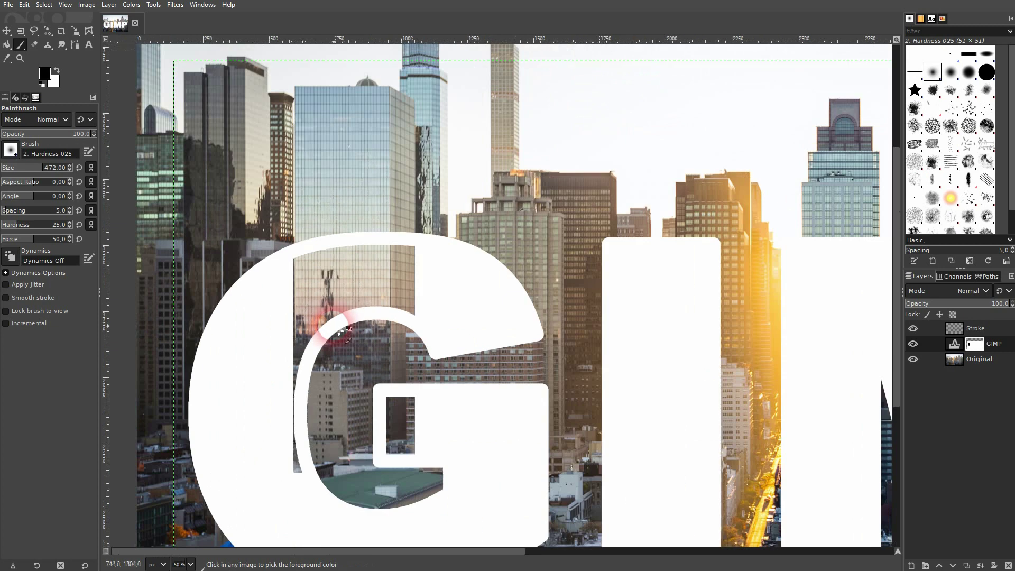
pyautogui.scroll(2, 298, 299)
pyautogui.scroll(1, 298, 299)
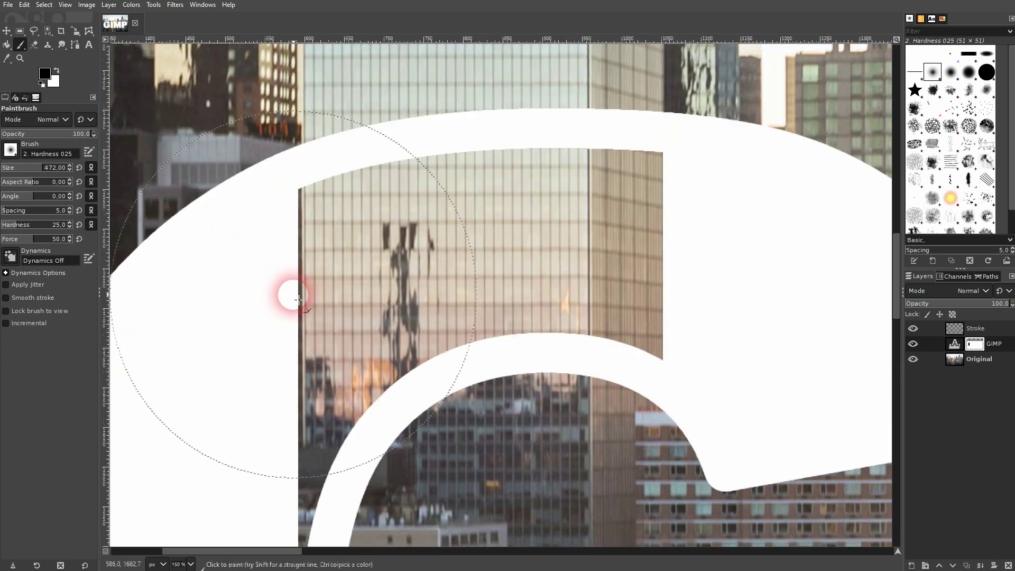
pyautogui.click(20, 31)
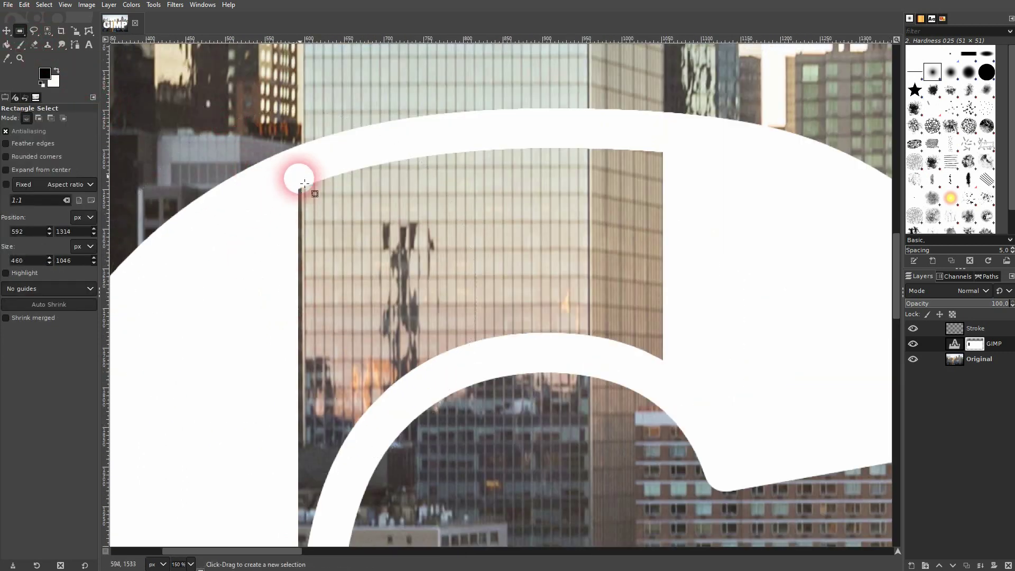
pyautogui.moveTo(303, 184)
pyautogui.mouseDown()
pyautogui.moveTo(452, 386)
pyautogui.moveTo(523, 453)
pyautogui.moveTo(550, 444)
pyautogui.moveTo(205, 448)
pyautogui.mouseUp()
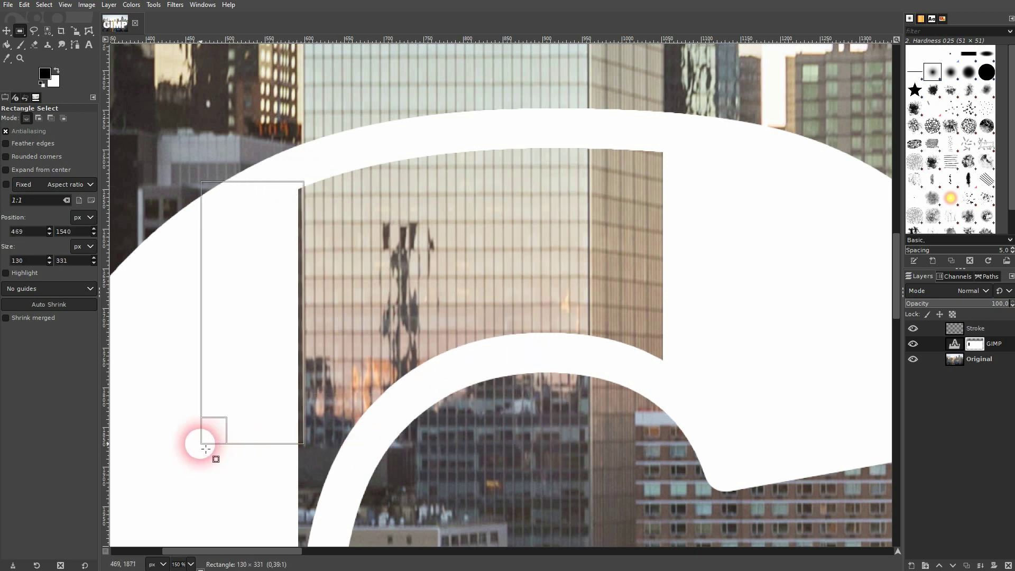
pyautogui.moveTo(289, 198); pyautogui.dragTo(283, 199)
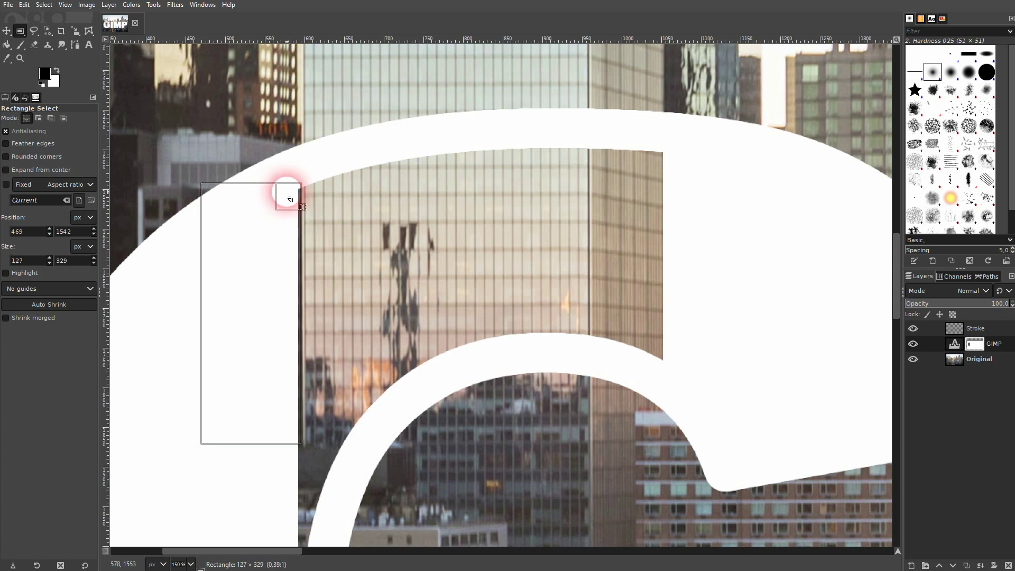
pyautogui.moveTo(290, 199); pyautogui.dragTo(289, 199)
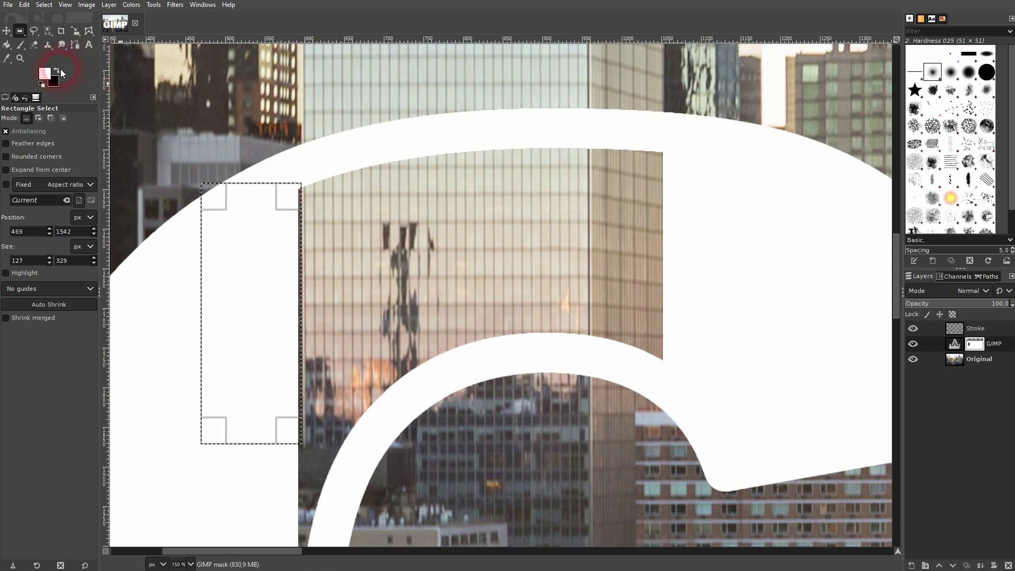
# - Paint white on the mask inside the selection to trim the revealed area to the building's edge, and clear the selection
pyautogui.click(20, 46)
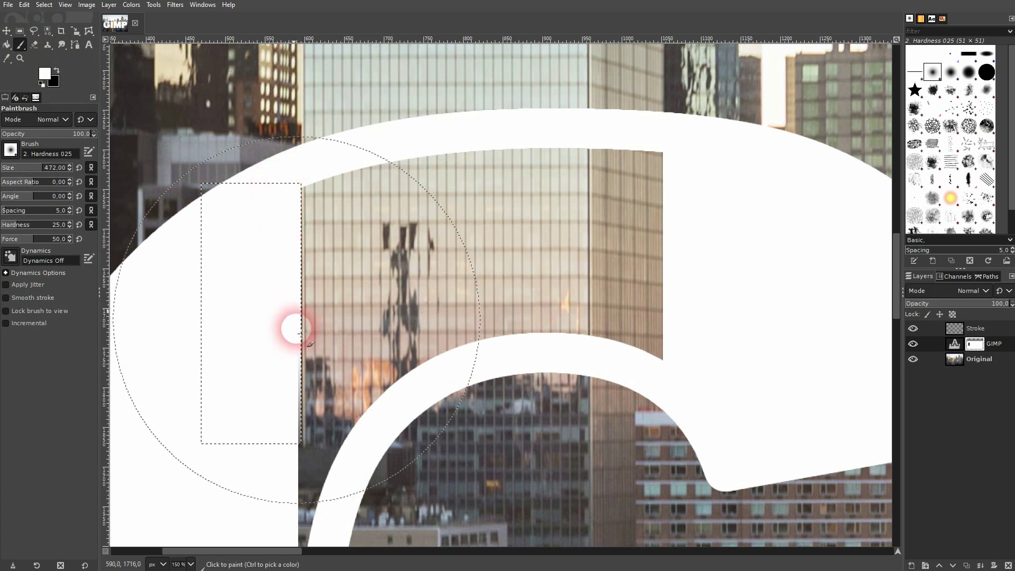
pyautogui.moveTo(297, 386); pyautogui.dragTo(303, 214)
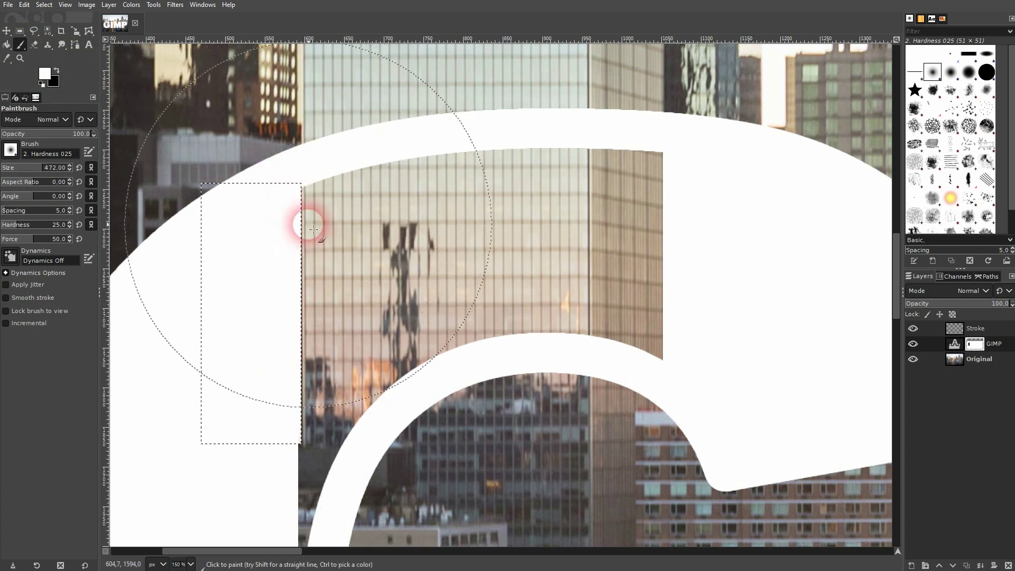
pyautogui.click(71, 78)
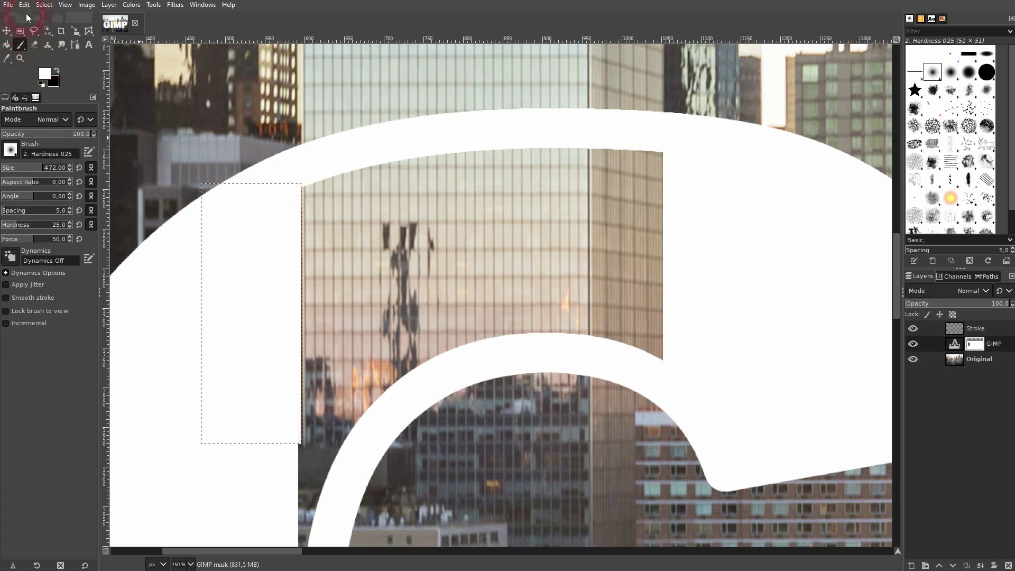
pyautogui.click(44, 5)
pyautogui.click(52, 34)
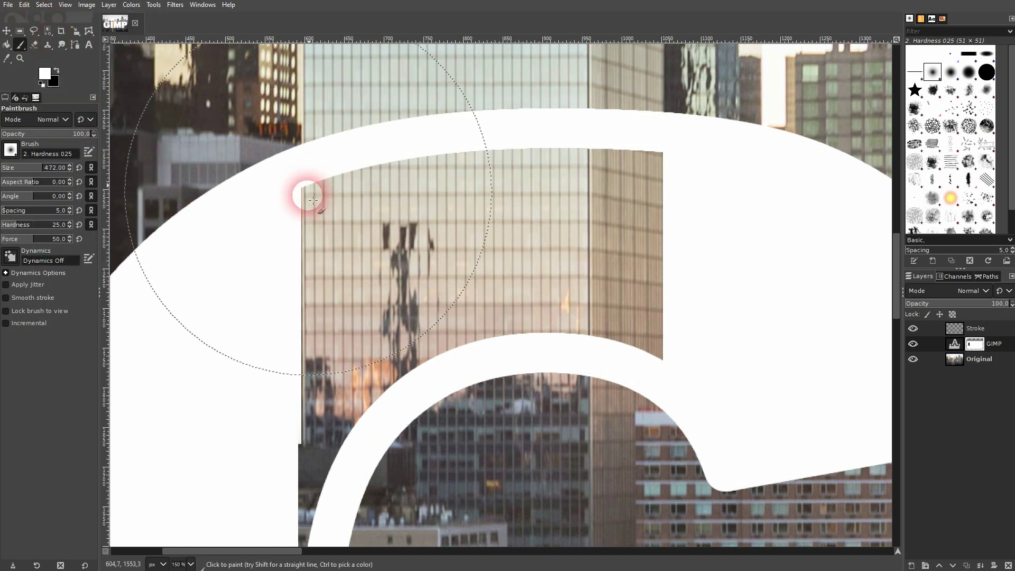
pyautogui.click(67, 91)
# - Select a tall strip about 156 × 1028 px in the G along the full left edge of the revealed building
pyautogui.click(19, 31)
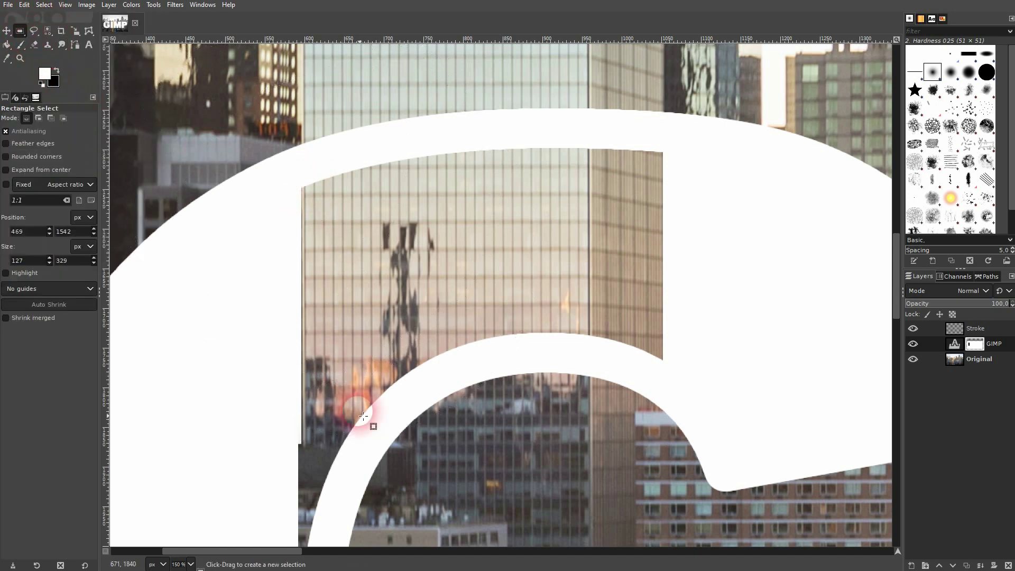
pyautogui.scroll(-3, 328, 402)
pyautogui.hscroll(1, 328, 402)
pyautogui.scroll(-2, 295, 393)
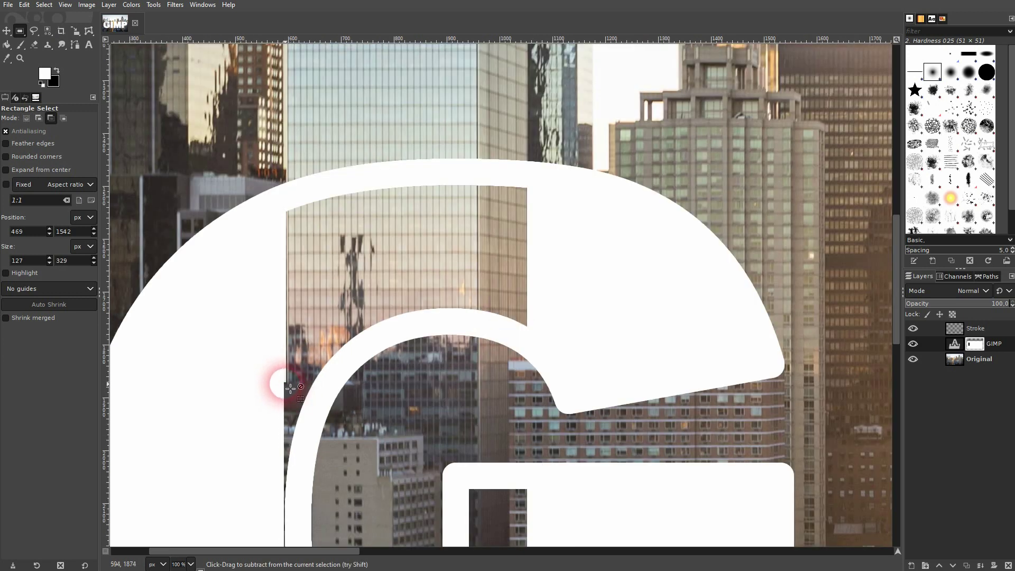
pyautogui.moveTo(292, 227); pyautogui.dragTo(233, 542)
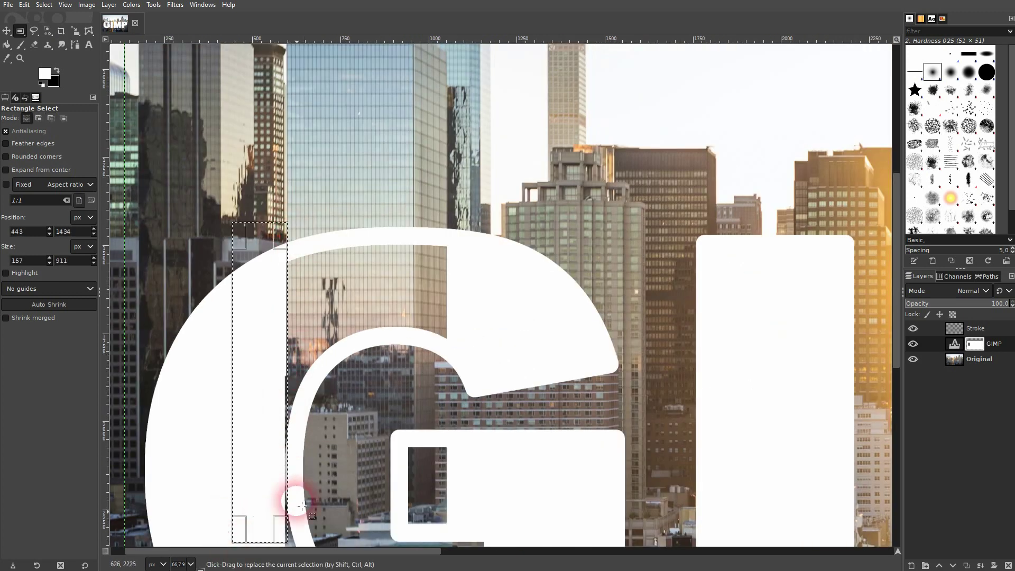
pyautogui.moveTo(365, 453); pyautogui.dragTo(333, 271)
pyautogui.moveTo(247, 354); pyautogui.dragTo(248, 395)
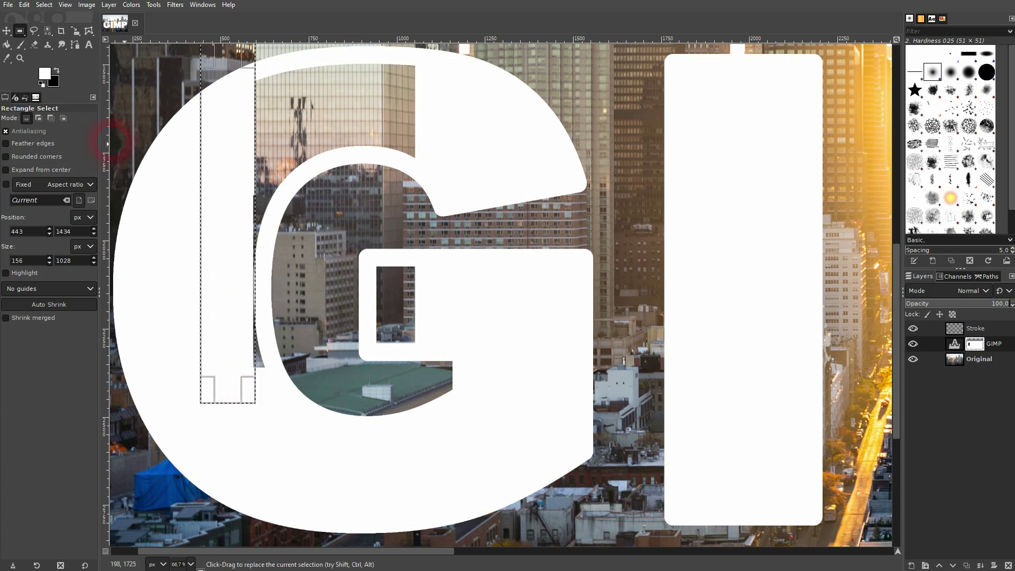
# - Paint white on the mask inside the tall strip with the 472 px Paintbrush to straighten the building's left edge
pyautogui.click(20, 46)
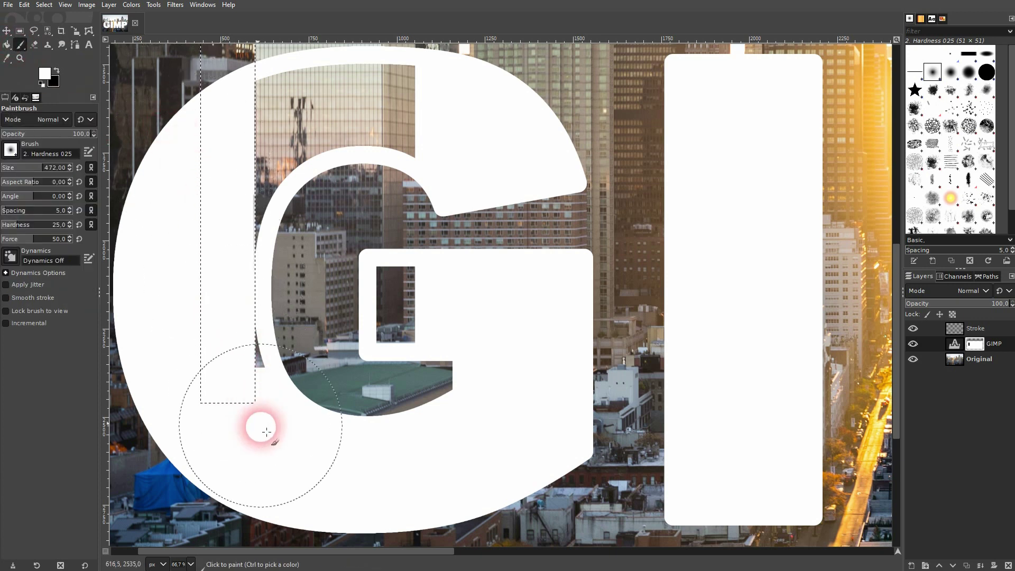
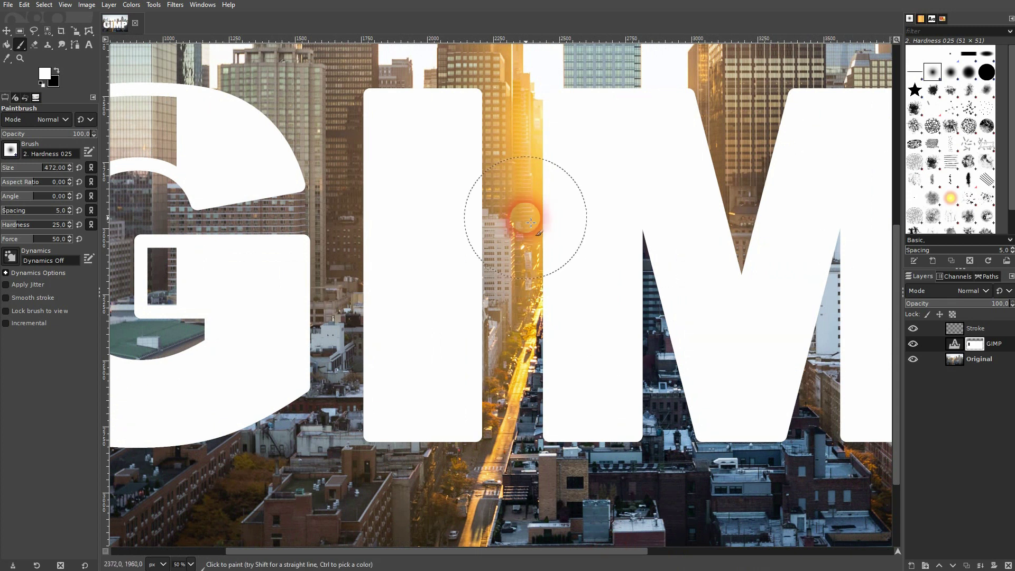
# - Draw a rectangular selection about 214 × 1186 px over the I, starting exactly at the sunlit building's left edge
pyautogui.press('r')
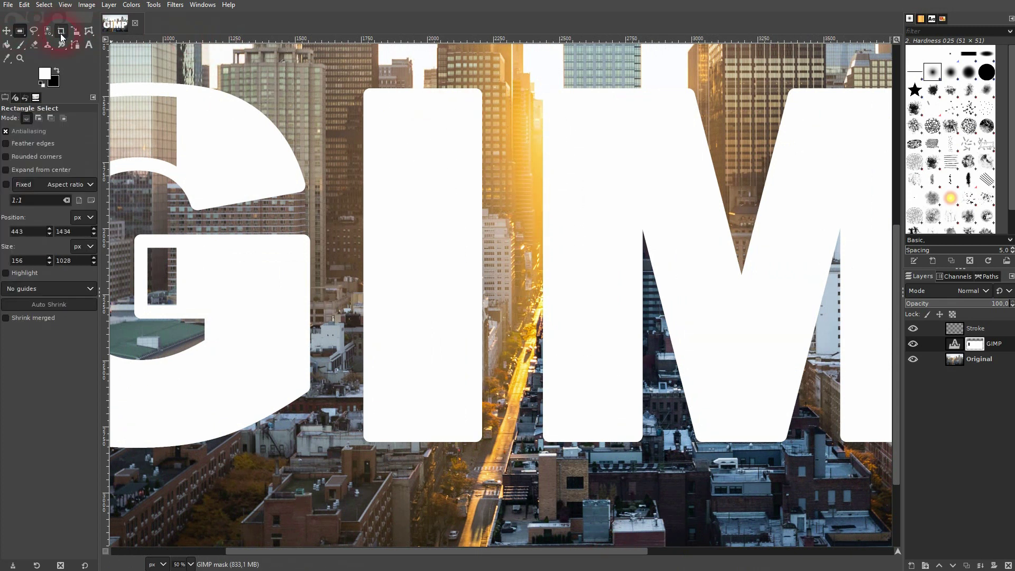
pyautogui.moveTo(438, 77); pyautogui.dragTo(498, 396)
pyautogui.scroll(4, 446, 91)
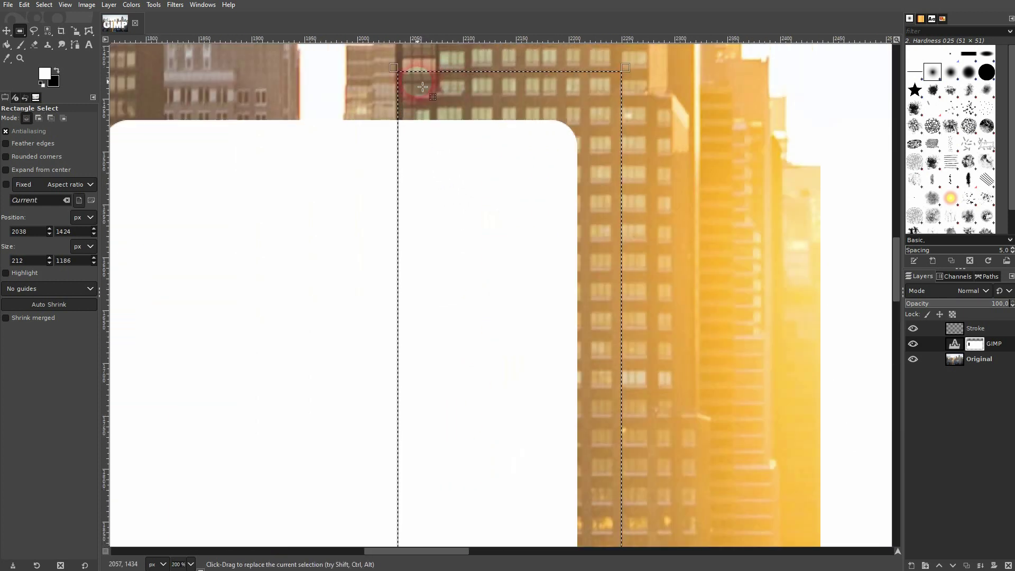
pyautogui.moveTo(424, 100)
pyautogui.mouseDown()
pyautogui.moveTo(364, 100)
pyautogui.moveTo(424, 100)
pyautogui.mouseUp()
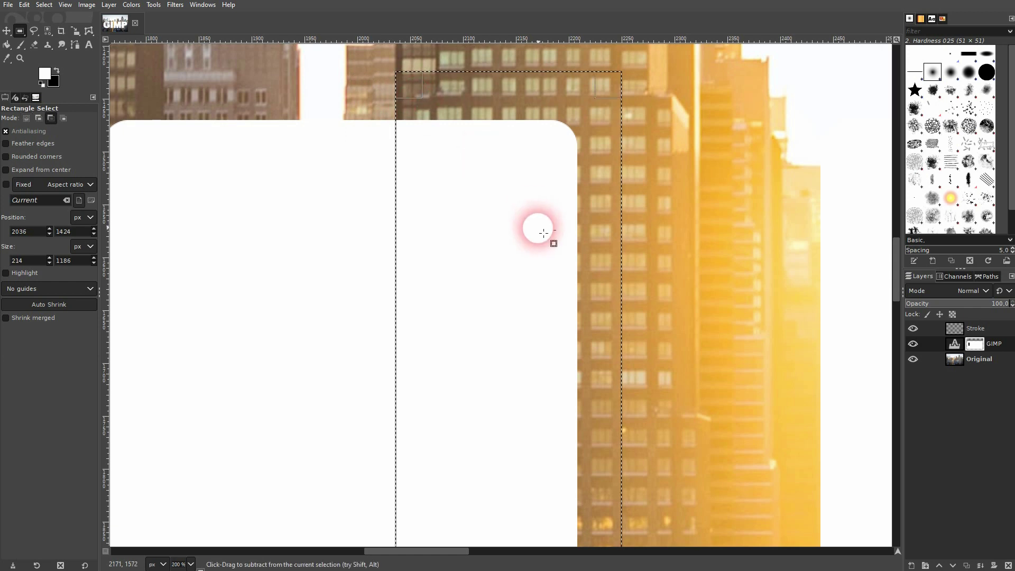
pyautogui.scroll(-3, 536, 226)
pyautogui.scroll(-1, 554, 246)
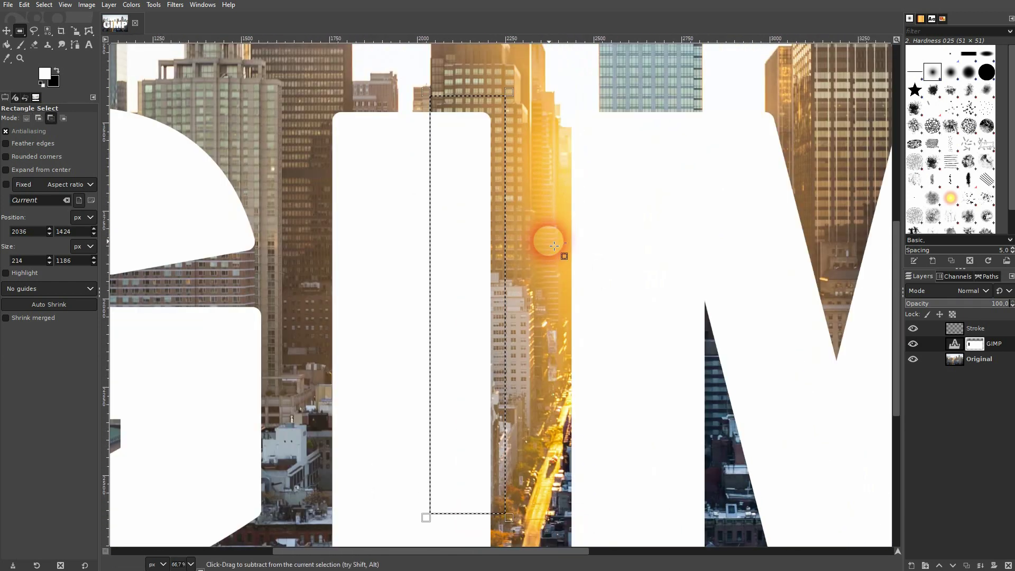
# - Paint black on the mask inside the selection, keeping a white border along the I's right edge, and clear the selection
pyautogui.click(21, 43)
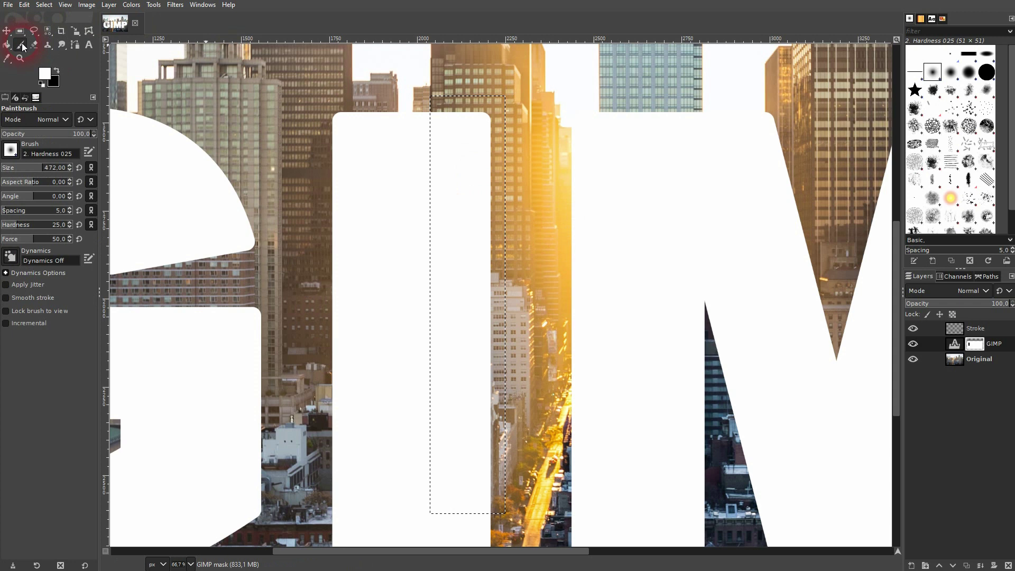
pyautogui.click(56, 70)
pyautogui.moveTo(457, 199)
pyautogui.mouseDown()
pyautogui.moveTo(471, 170)
pyautogui.moveTo(475, 269)
pyautogui.moveTo(455, 138)
pyautogui.moveTo(460, 493)
pyautogui.mouseUp()
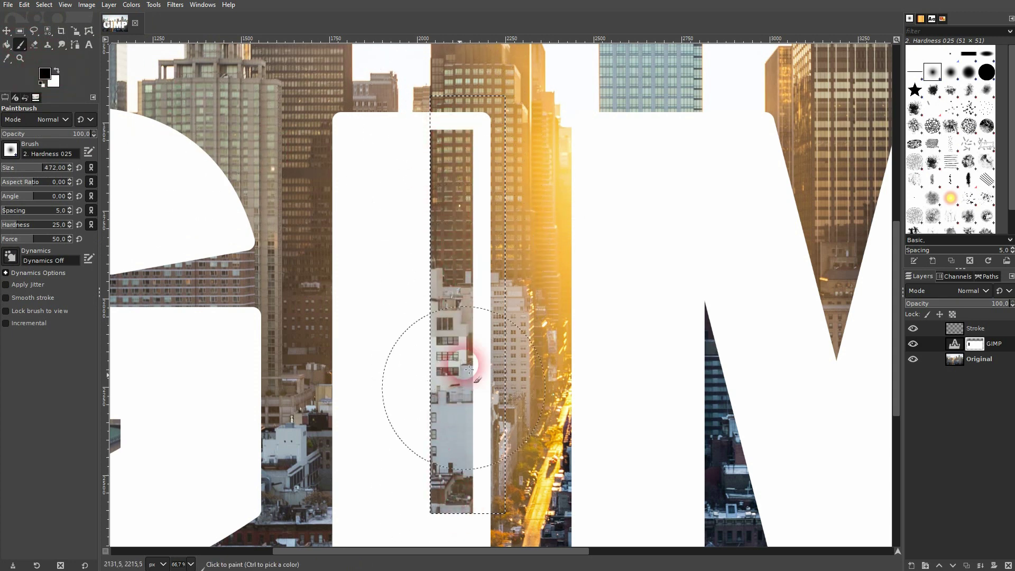
pyautogui.scroll(-2, 545, 380)
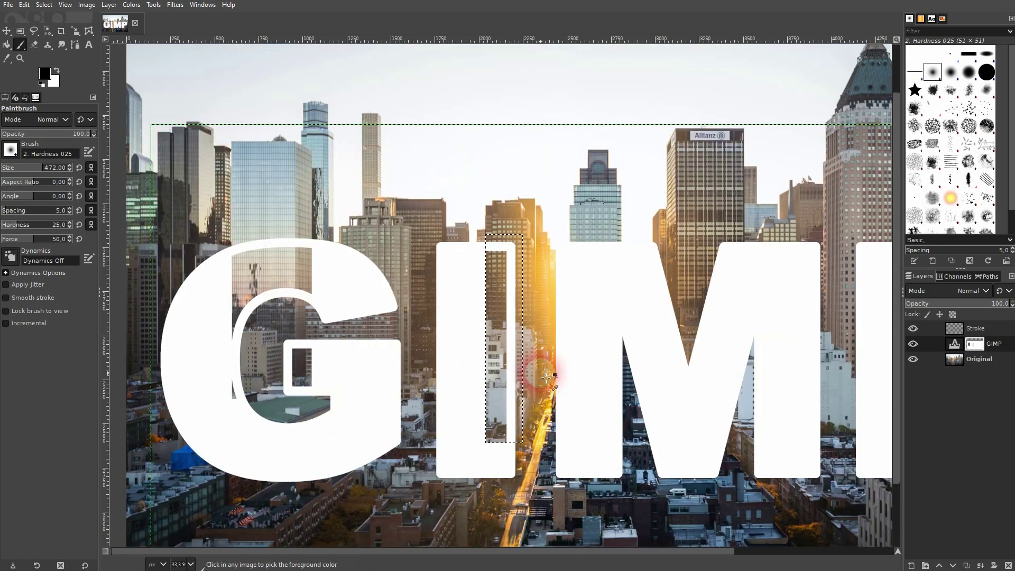
pyautogui.hscroll(3, 582, 333)
pyautogui.click(118, 22)
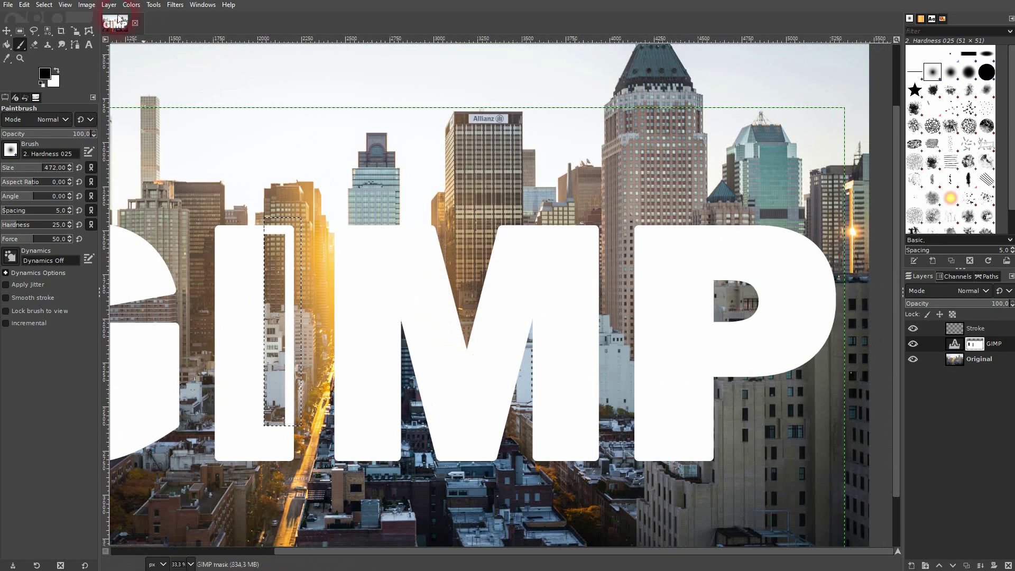
pyautogui.click(45, 5)
pyautogui.click(66, 34)
pyautogui.click(376, 294)
pyautogui.keyDown('ctrl'); pyautogui.click(425, 324); pyautogui.keyUp('ctrl')
pyautogui.keyDown('ctrl'); pyautogui.click(413, 263); pyautogui.keyUp('ctrl')
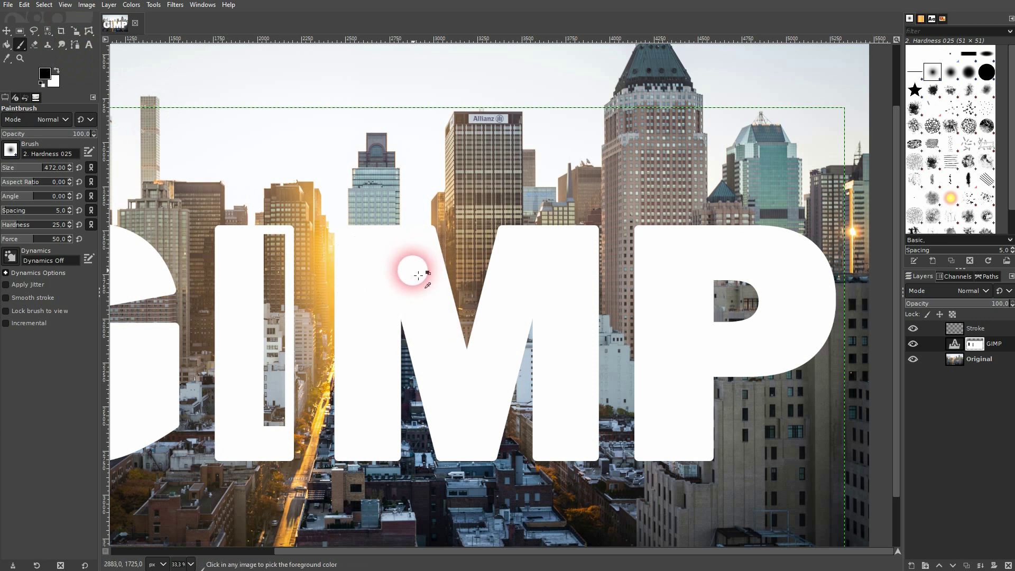
# - Draw a rectangular selection about 297 × 940 px over the M's left stem, matching the width of the blue glass building
pyautogui.scroll(1, 419, 275)
pyautogui.click(62, 71)
pyautogui.click(19, 32)
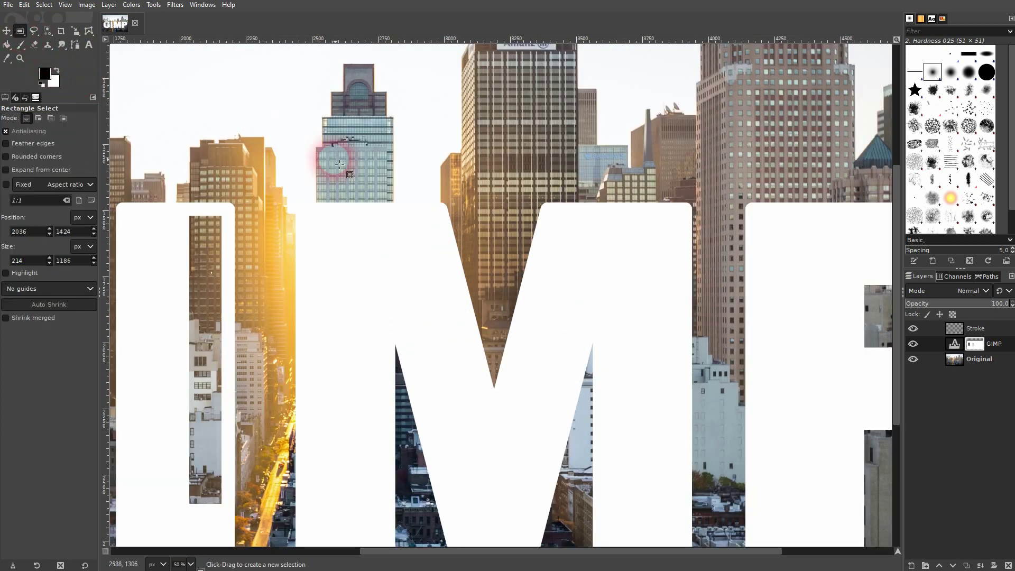
pyautogui.scroll(1, 335, 159)
pyautogui.moveTo(316, 189); pyautogui.dragTo(421, 521)
# - Paint black on the mask inside the selection to reveal the blue glass building through the M, and clear the selection
pyautogui.click(24, 45)
pyautogui.moveTo(380, 198)
pyautogui.mouseDown()
pyautogui.moveTo(409, 415)
pyautogui.moveTo(361, 215)
pyautogui.moveTo(370, 510)
pyautogui.moveTo(370, 355)
pyautogui.moveTo(393, 450)
pyautogui.moveTo(391, 501)
pyautogui.moveTo(334, 448)
pyautogui.moveTo(342, 211)
pyautogui.moveTo(361, 498)
pyautogui.mouseUp()
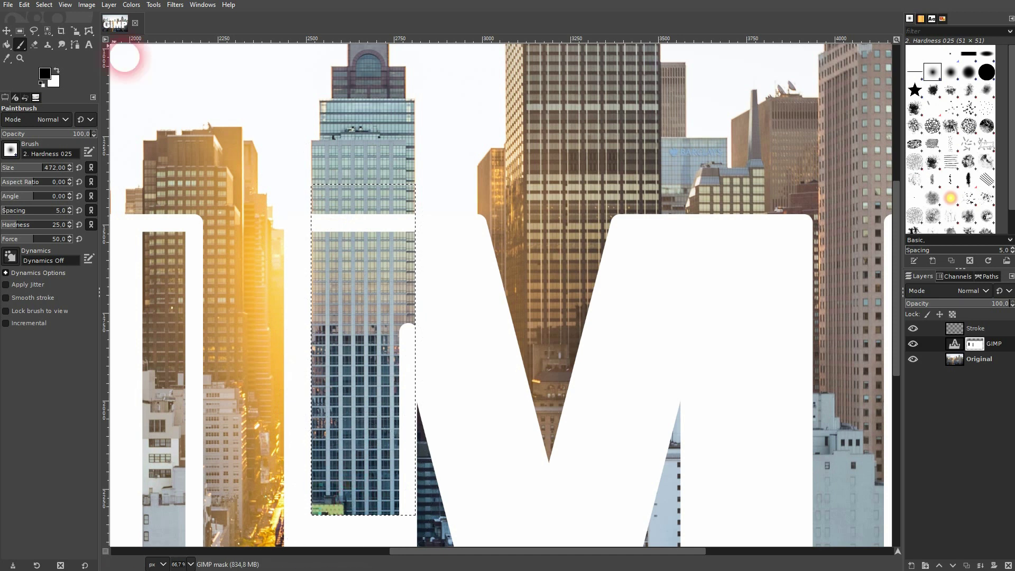
pyautogui.click(52, 5)
pyautogui.click(56, 29)
# - Draw a rectangular selection about 466 × 1454 px over the P's stem, ending exactly at the tall pointed tower's right edge
pyautogui.scroll(-2, 419, 306)
pyautogui.scroll(2, 465, 335)
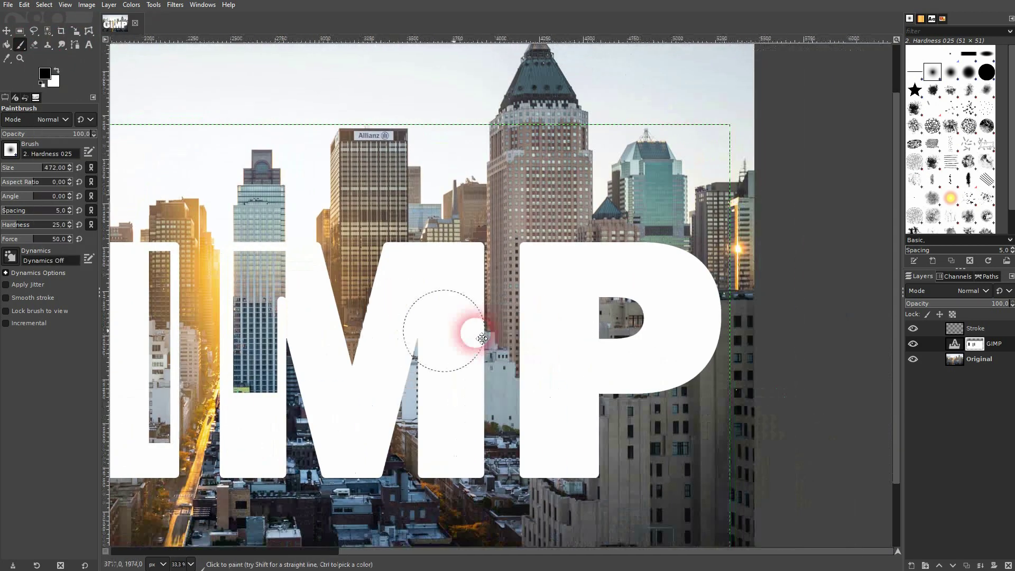
pyautogui.scroll(1, 443, 316)
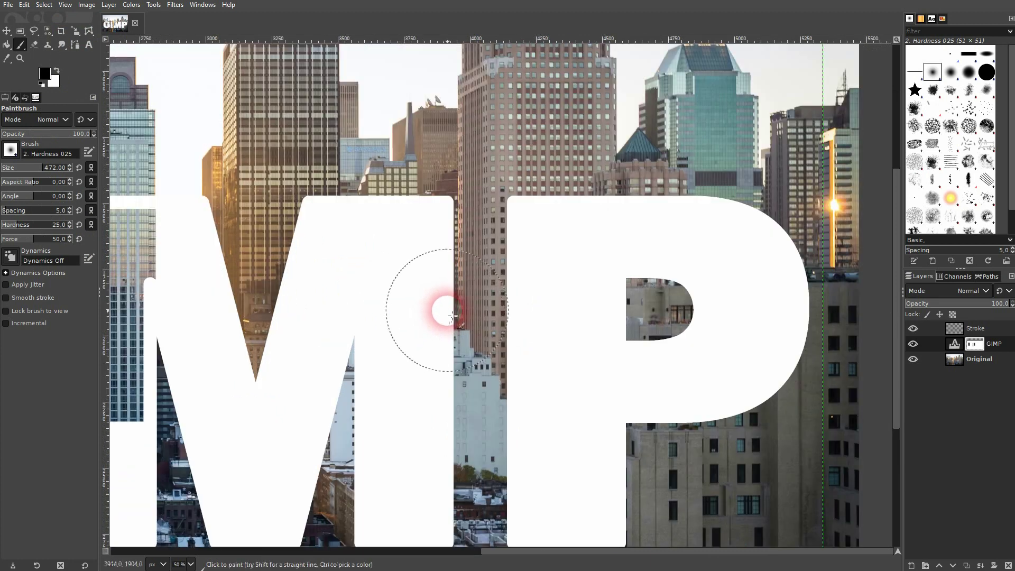
pyautogui.moveTo(584, 323); pyautogui.dragTo(482, 324)
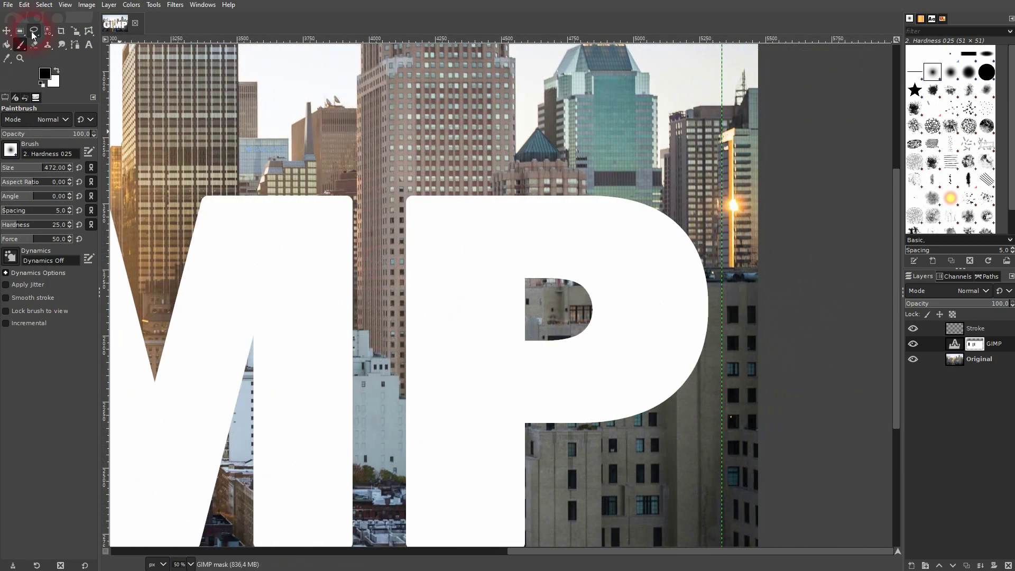
pyautogui.press('r')
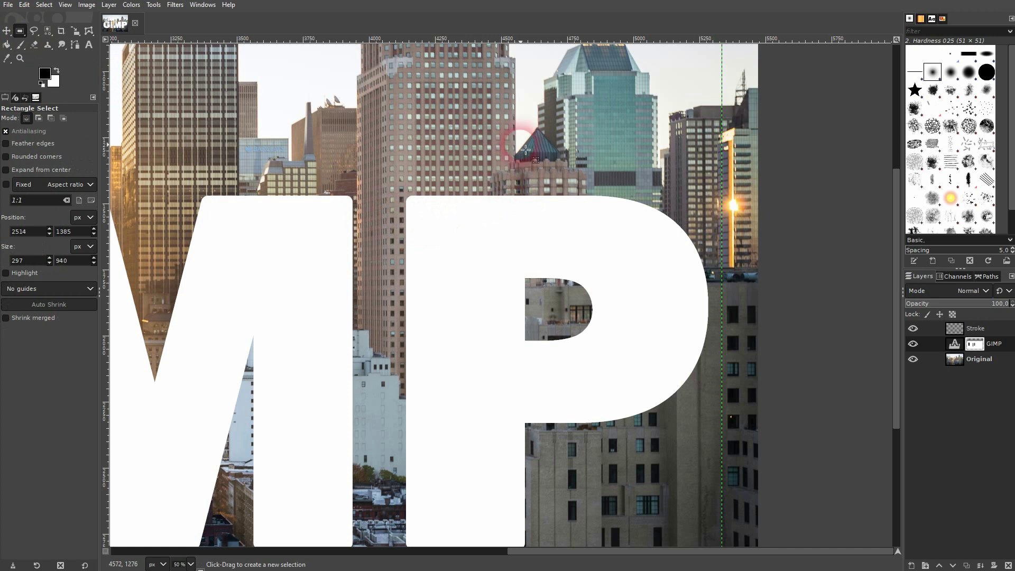
pyautogui.moveTo(515, 126); pyautogui.dragTo(399, 514)
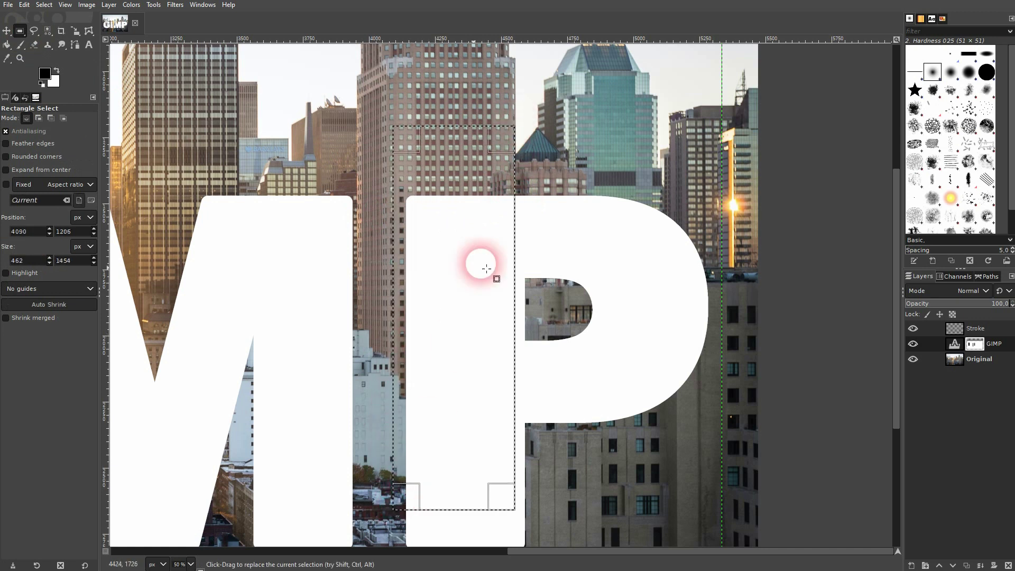
pyautogui.scroll(3, 523, 115)
pyautogui.moveTo(480, 147); pyautogui.dragTo(483, 148)
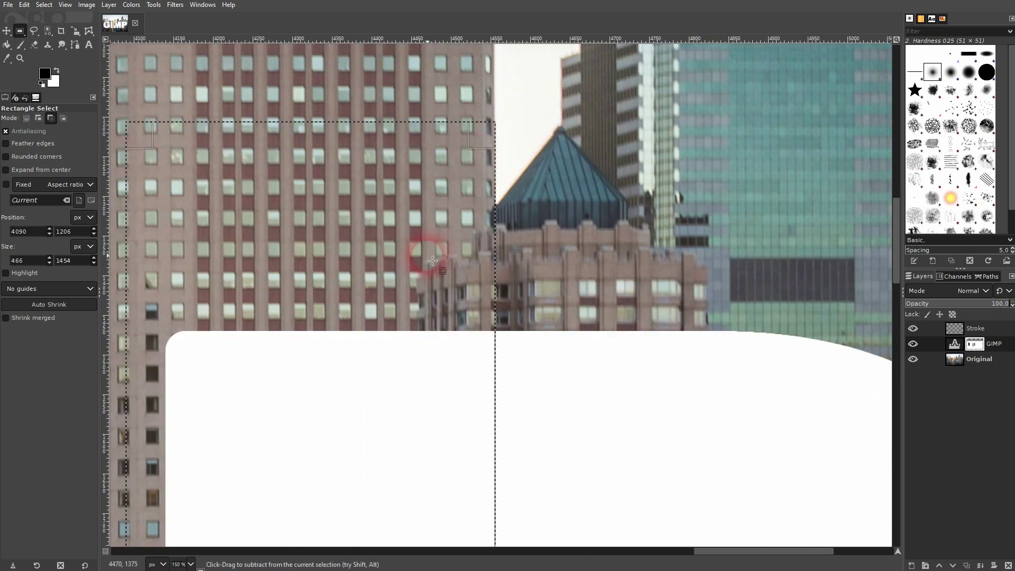
pyautogui.scroll(-3, 431, 245)
# - Paint black on the mask inside the selection to reveal the tower through the P's stem, and clear the selection
pyautogui.click(20, 44)
pyautogui.moveTo(323, 223)
pyautogui.mouseDown()
pyautogui.moveTo(338, 270)
pyautogui.moveTo(337, 468)
pyautogui.moveTo(294, 238)
pyautogui.moveTo(276, 332)
pyautogui.moveTo(294, 520)
pyautogui.moveTo(332, 442)
pyautogui.mouseUp()
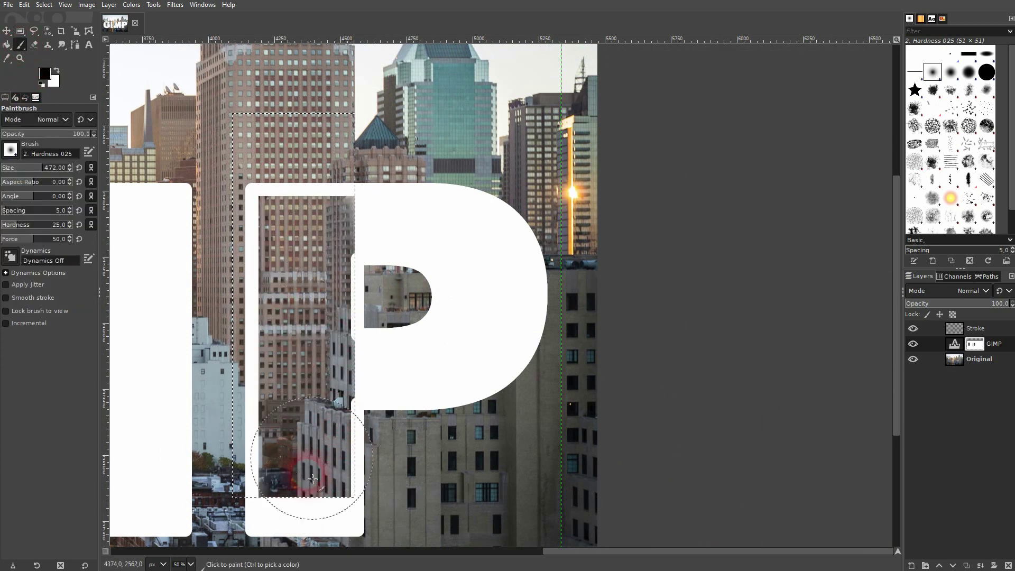
pyautogui.moveTo(334, 282)
pyautogui.mouseDown()
pyautogui.moveTo(306, 247)
pyautogui.moveTo(306, 177)
pyautogui.mouseUp()
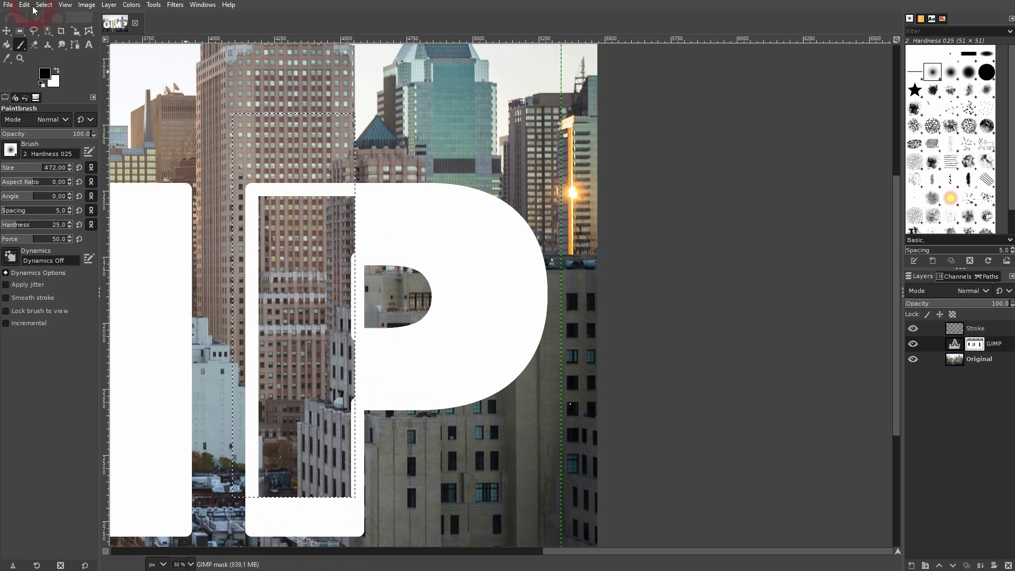
pyautogui.click(35, 5)
pyautogui.click(48, 30)
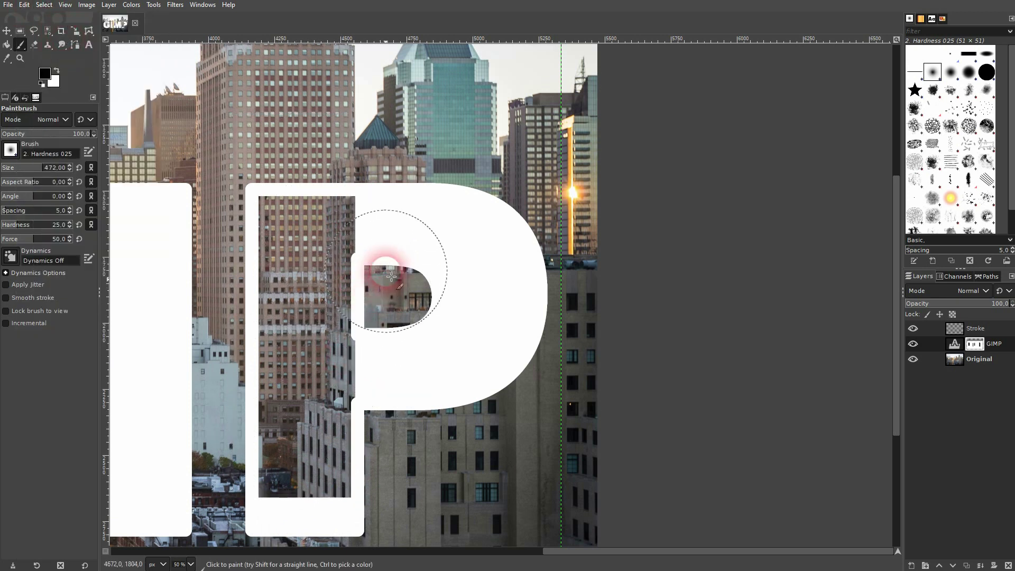
# - Select a strip about 204 × 849 px in the P along the uneven right edge of the revealed area
pyautogui.press('1')
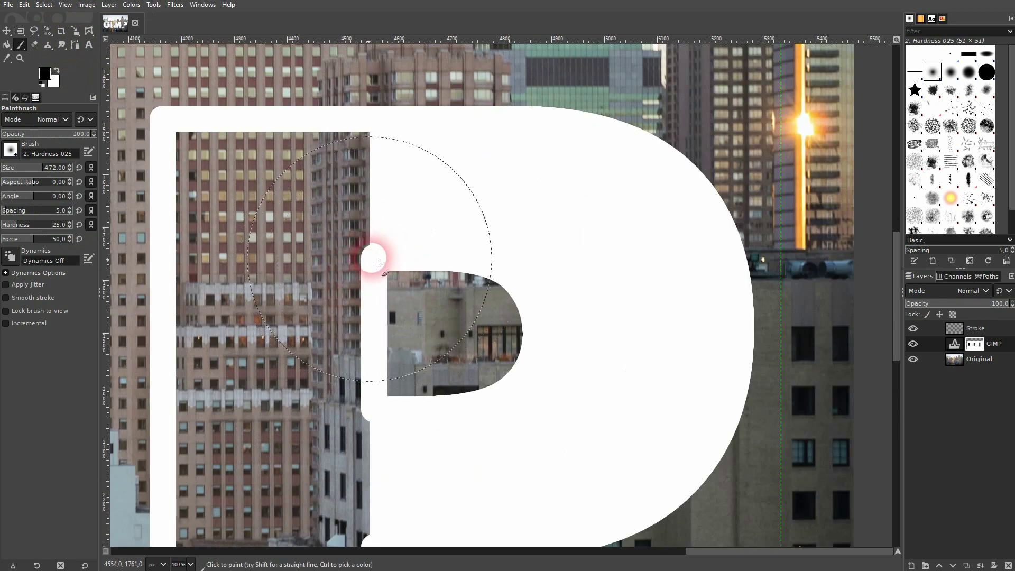
pyautogui.moveTo(387, 390); pyautogui.dragTo(331, 324)
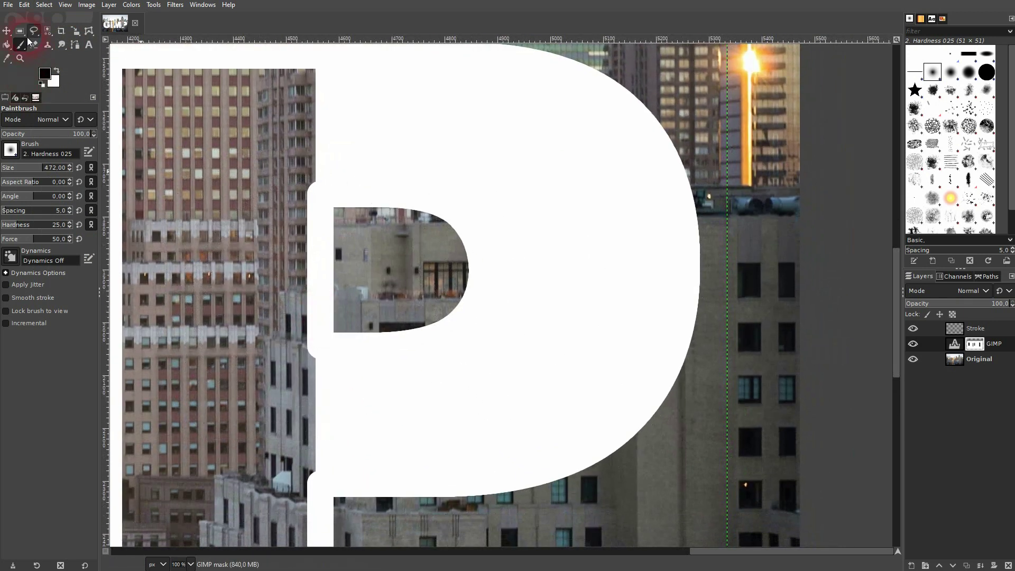
pyautogui.click(20, 32)
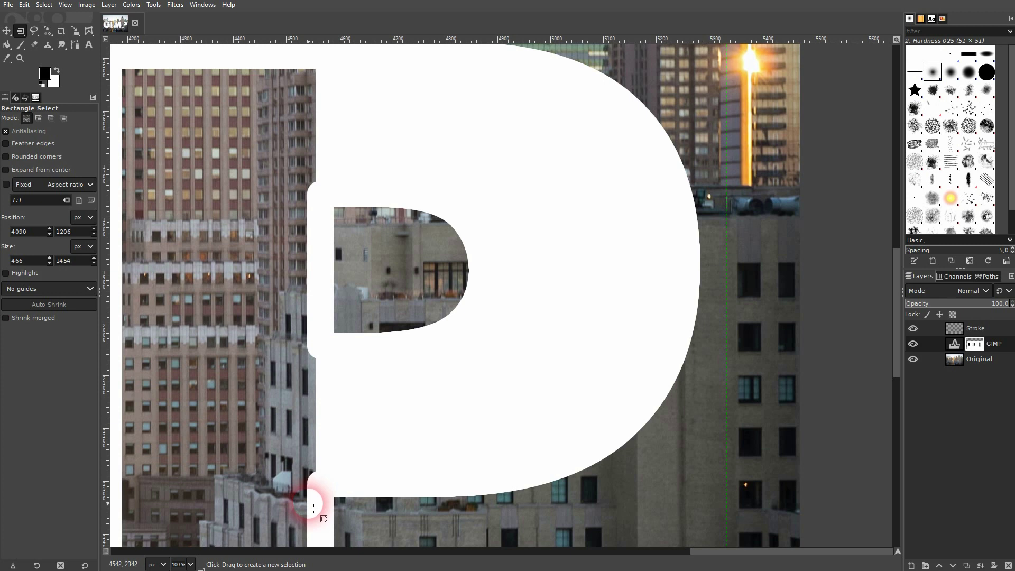
pyautogui.moveTo(308, 503); pyautogui.dragTo(414, 53)
pyautogui.moveTo(317, 63); pyautogui.dragTo(317, 64)
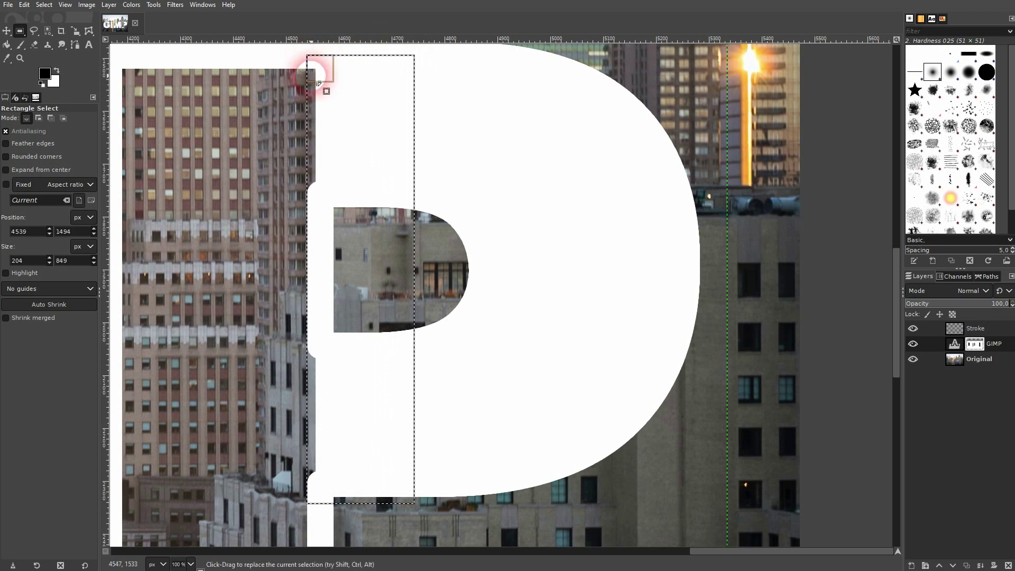
# - Paint white on the mask inside the strip to straighten the right edge of the area revealed in the P's stem
pyautogui.click(21, 45)
pyautogui.click(57, 70)
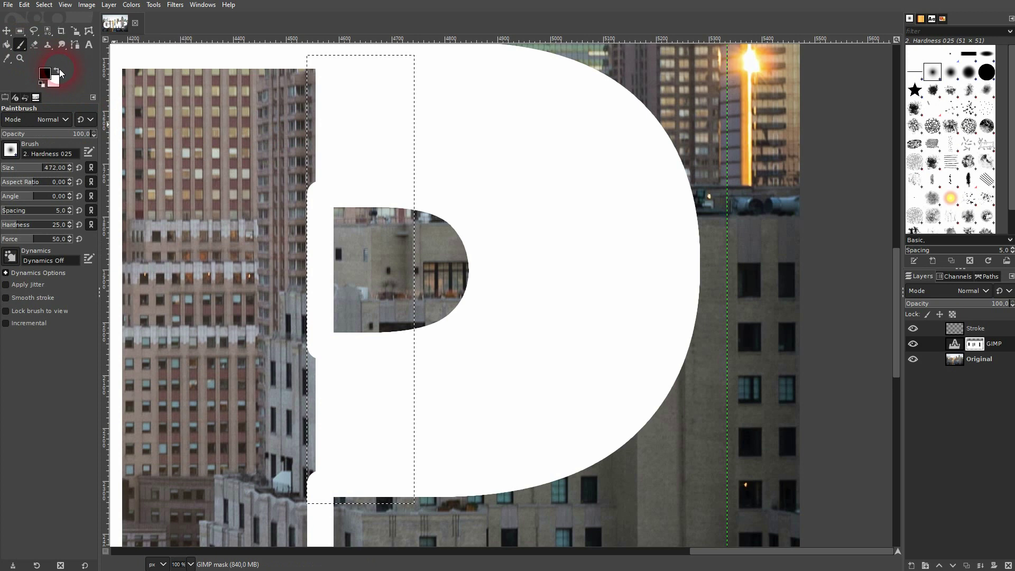
pyautogui.moveTo(346, 152)
pyautogui.mouseDown()
pyautogui.moveTo(339, 120)
pyautogui.moveTo(332, 135)
pyautogui.moveTo(324, 89)
pyautogui.moveTo(317, 250)
pyautogui.moveTo(296, 364)
pyautogui.moveTo(329, 490)
pyautogui.moveTo(330, 352)
pyautogui.moveTo(336, 460)
pyautogui.moveTo(356, 384)
pyautogui.mouseUp()
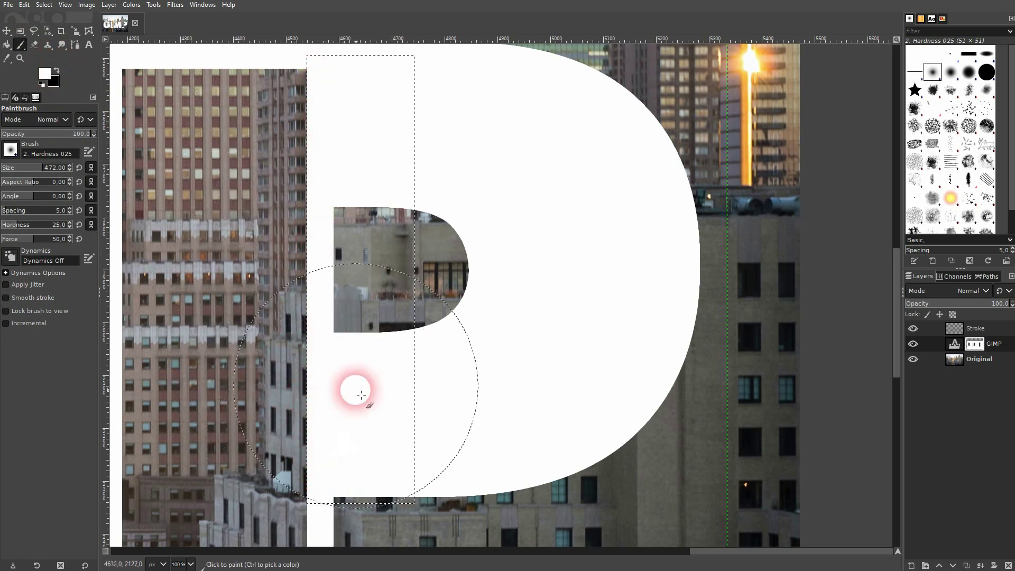
pyautogui.scroll(-4, 283, 286)
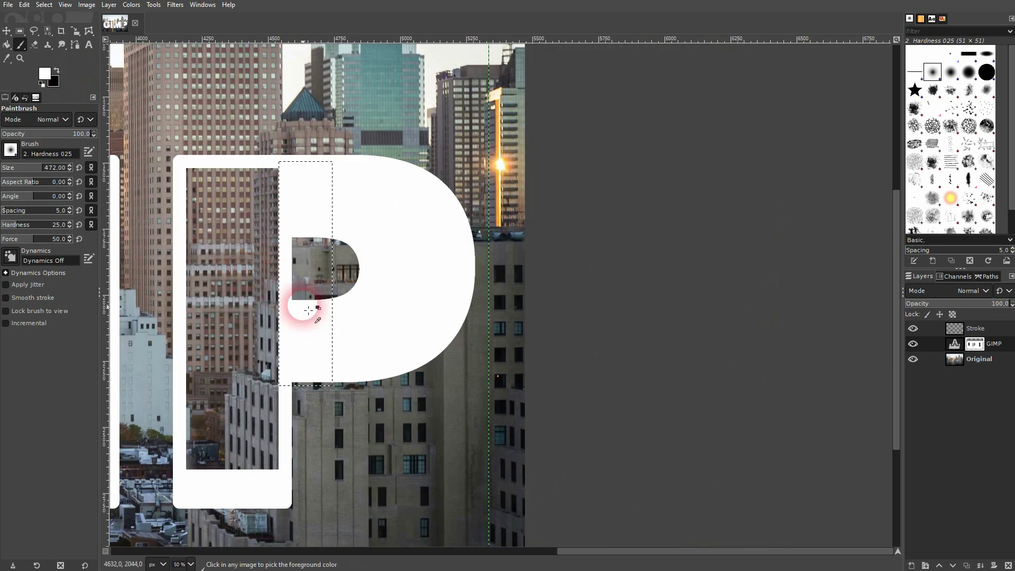
pyautogui.click(331, 553)
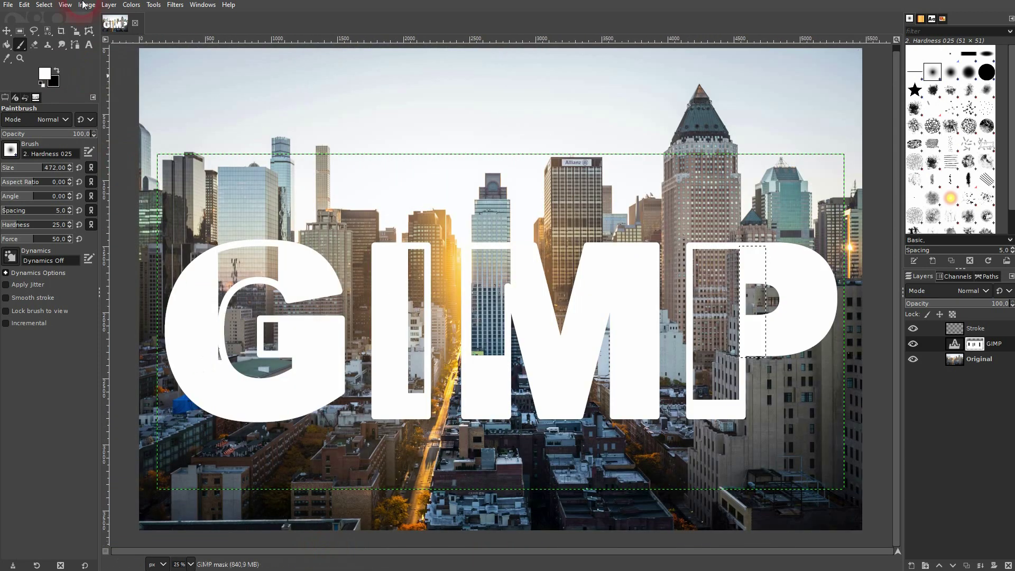
# - Clear the selection and switch to the Move tool
pyautogui.click(47, 5)
pyautogui.click(51, 33)
pyautogui.click(7, 31)
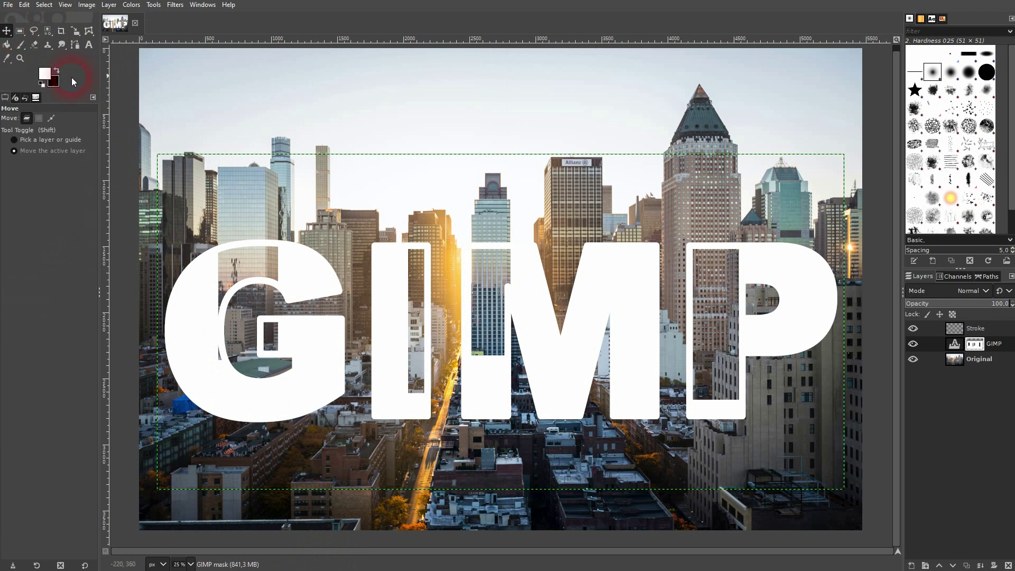
pyautogui.scroll(-1, 650, 359)
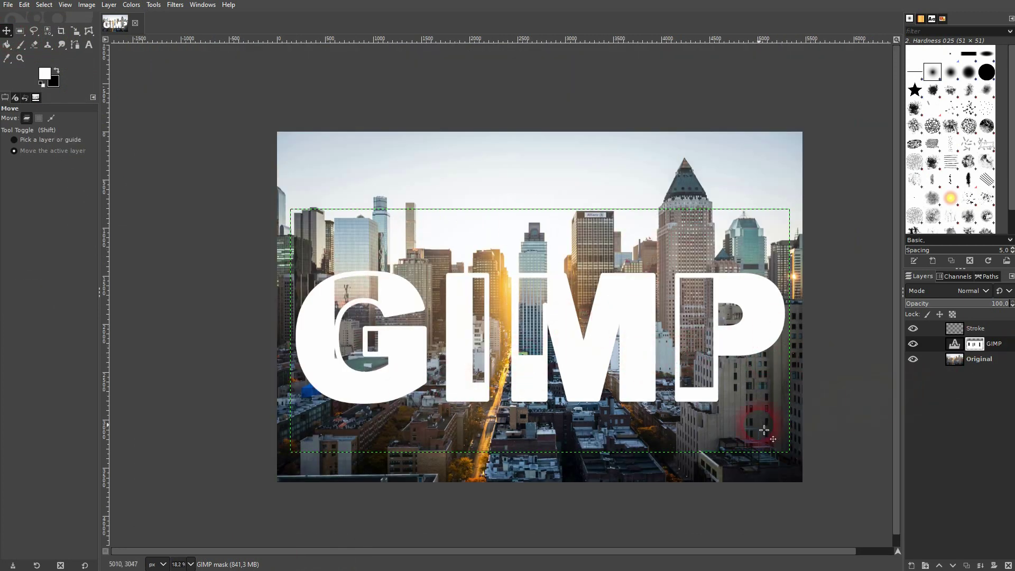
pyautogui.moveTo(773, 423); pyautogui.dragTo(689, 409)
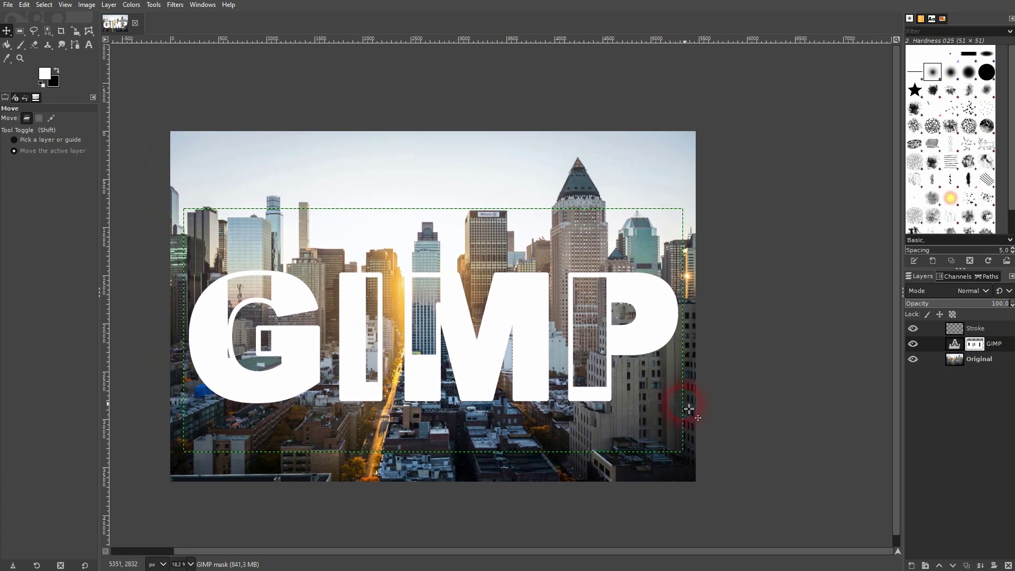